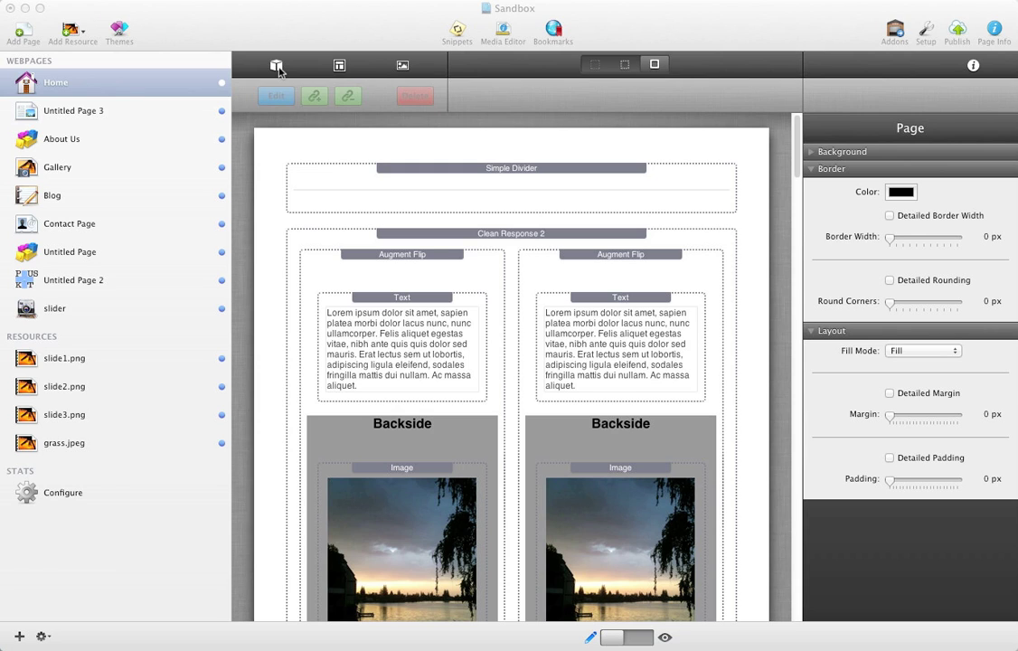
# Browse the stack library categories and pick Clean Response 1 from the 1LD Stacks group.
pyautogui.click(275, 65)
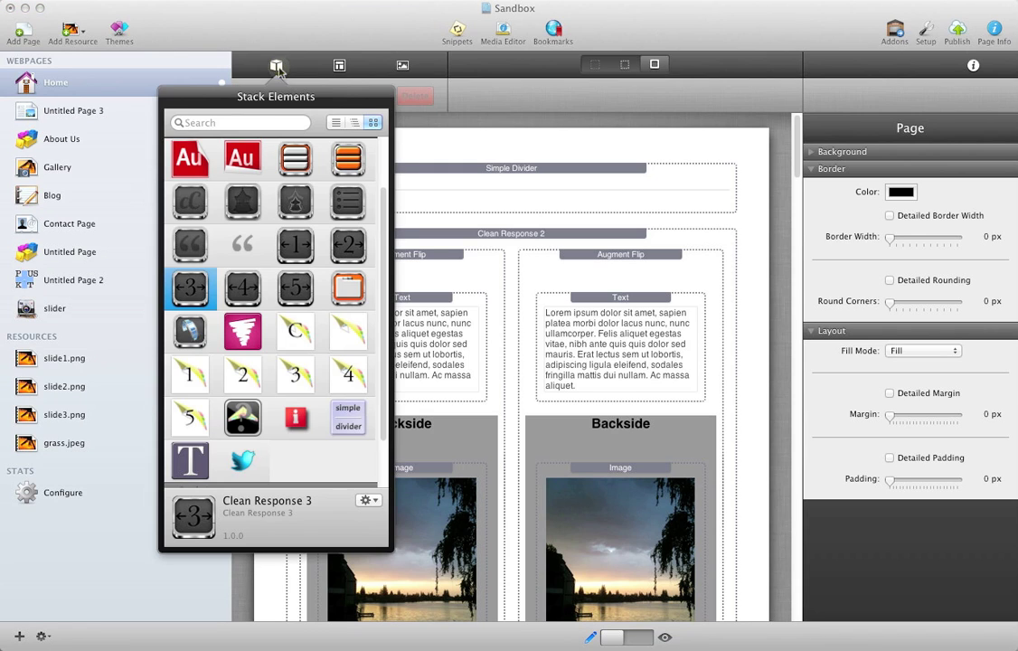
pyautogui.scroll(2, 217, 251)
pyautogui.scroll(1, 182, 166)
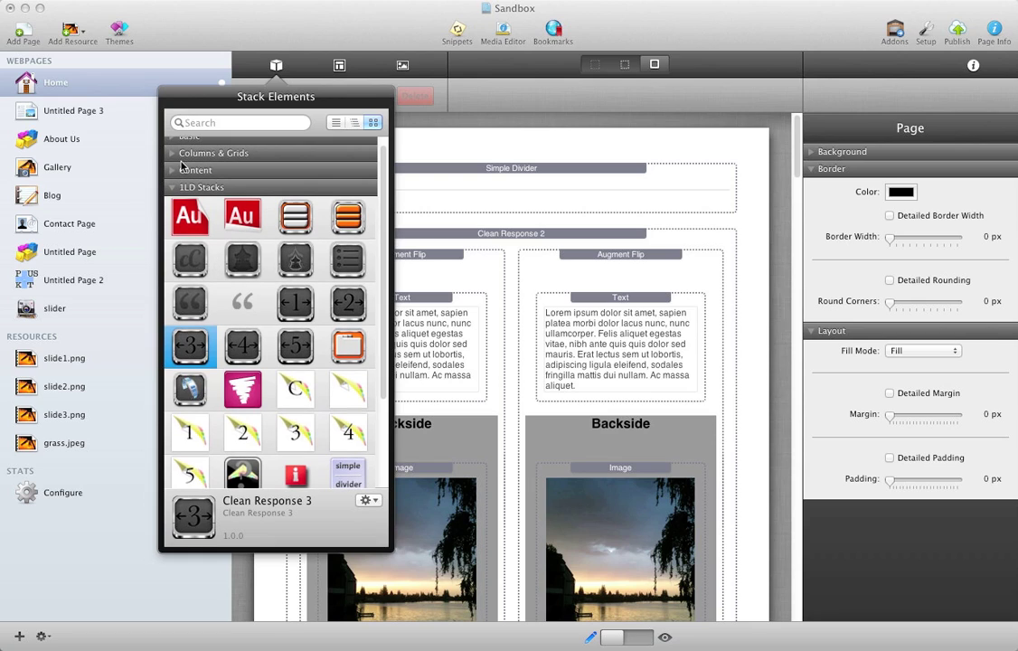
pyautogui.click(175, 155)
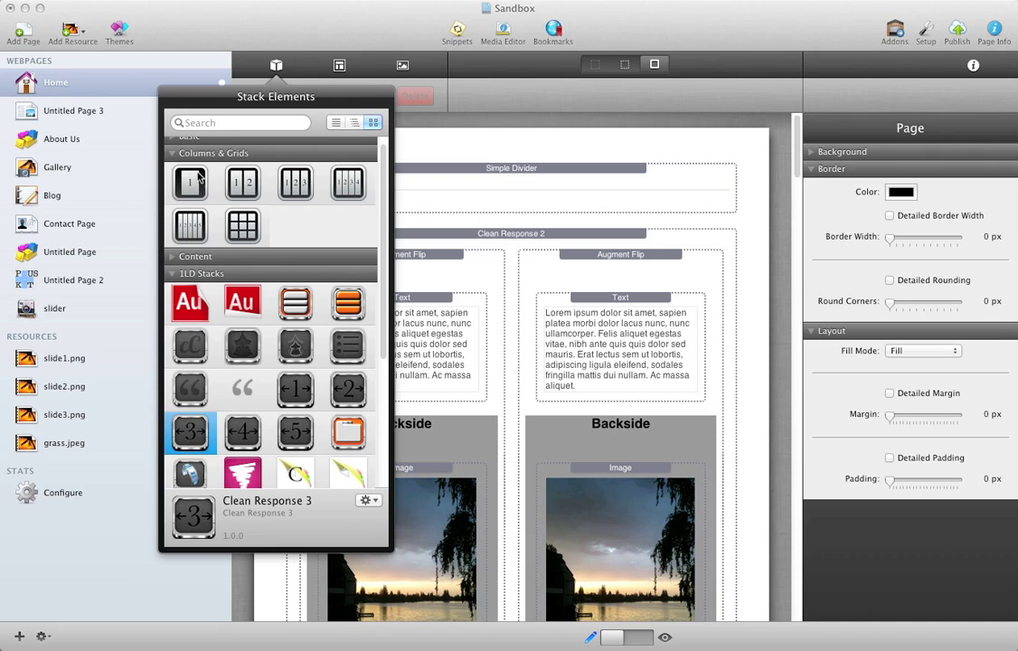
pyautogui.scroll(1, 176, 155)
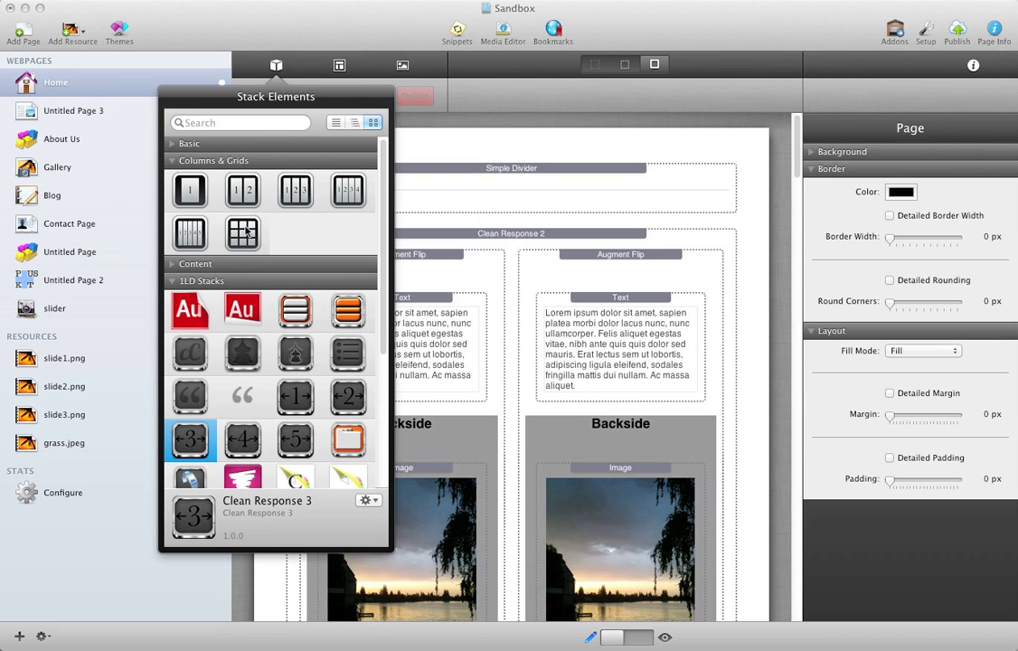
pyautogui.click(172, 162)
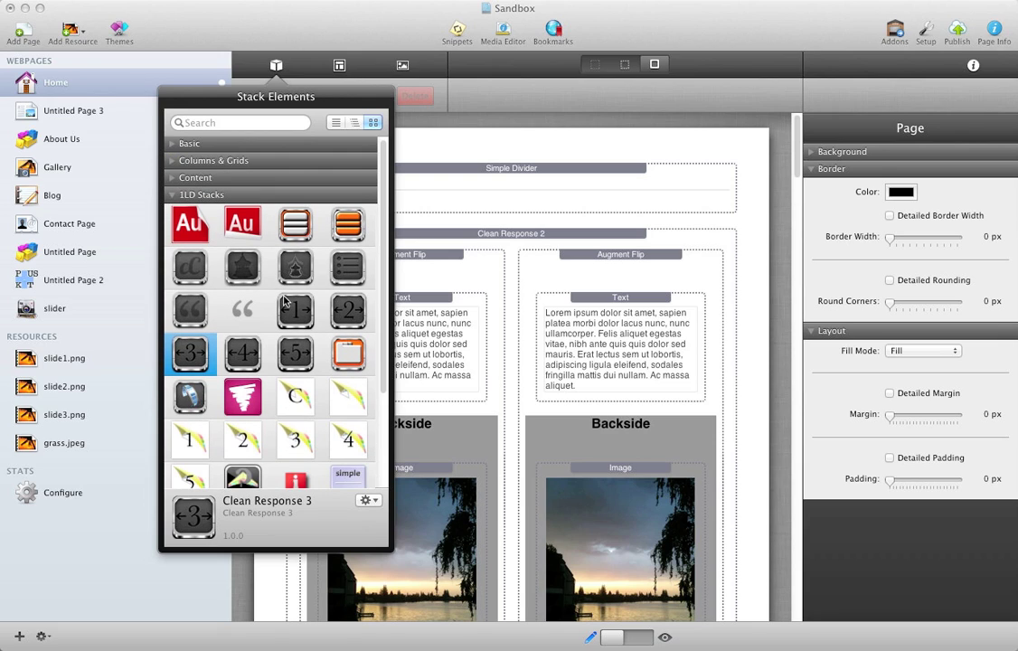
pyautogui.click(298, 318)
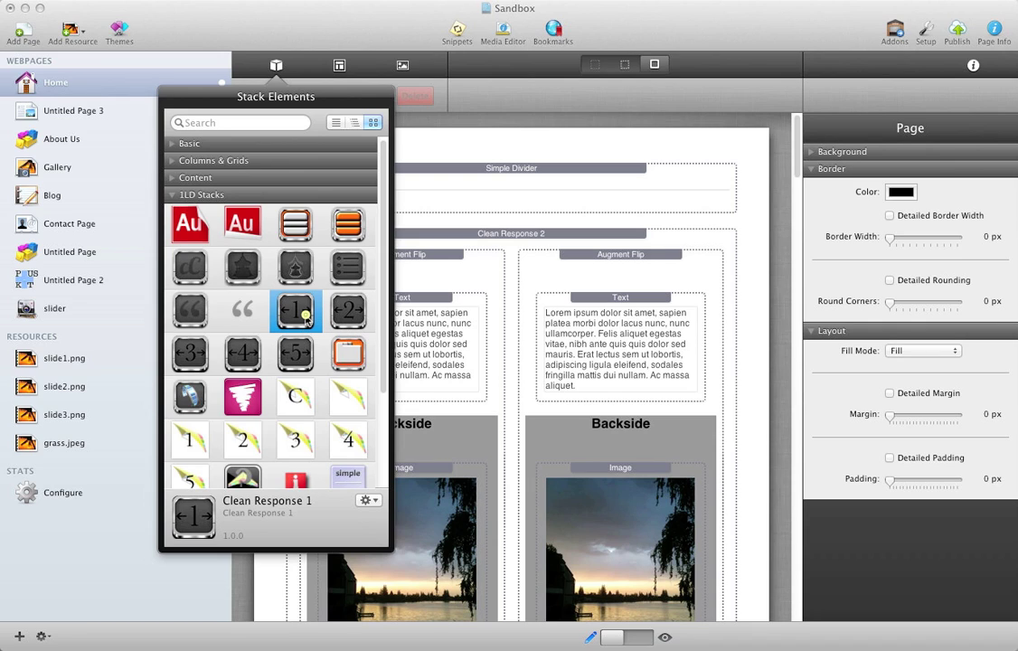
# Place Clean Response 1 at the top of Home with an Augment Flip inside it.
pyautogui.moveTo(305, 315); pyautogui.dragTo(459, 172)
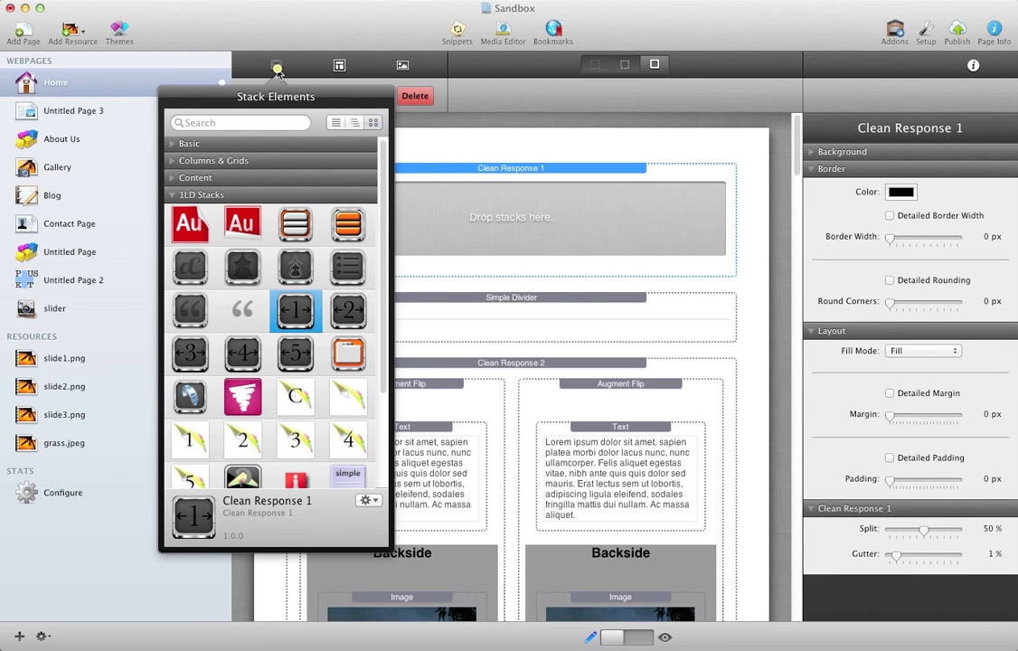
pyautogui.click(244, 61)
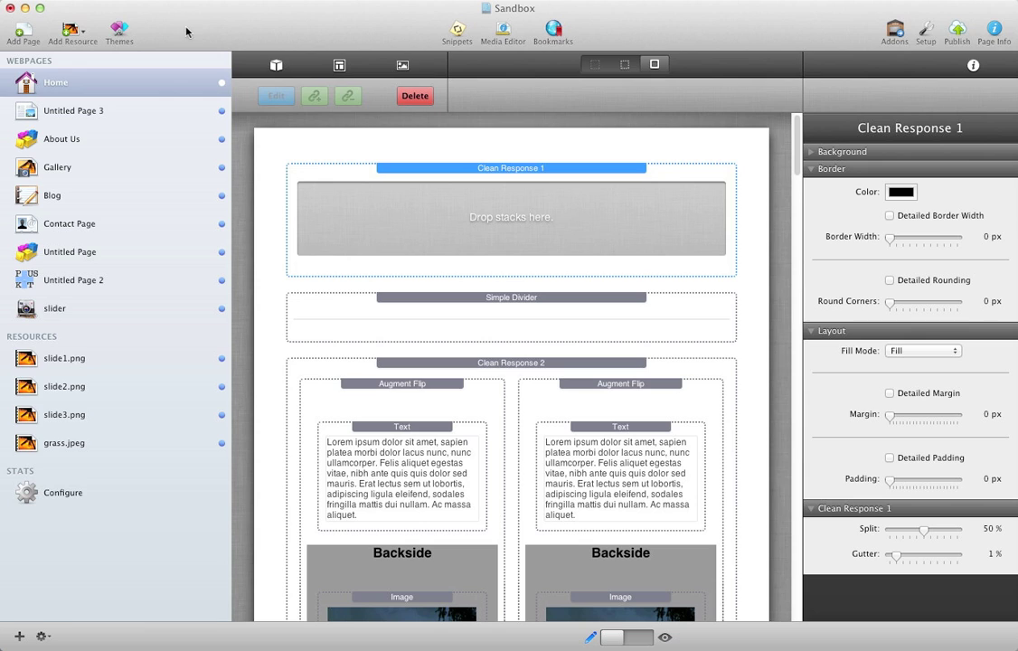
pyautogui.click(277, 67)
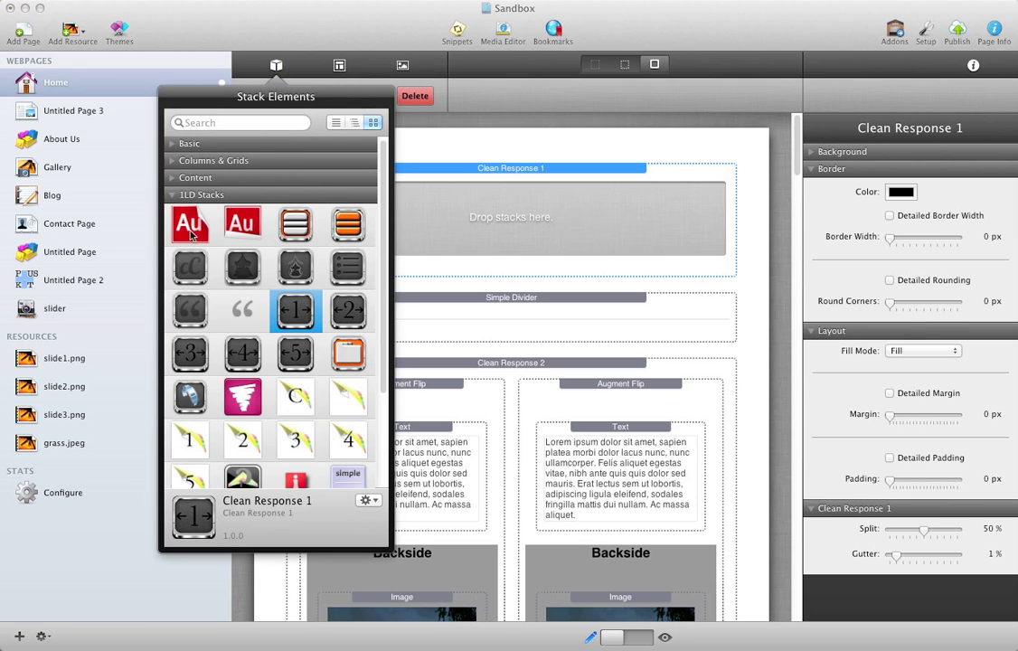
pyautogui.moveTo(192, 233); pyautogui.dragTo(522, 219)
pyautogui.click(277, 66)
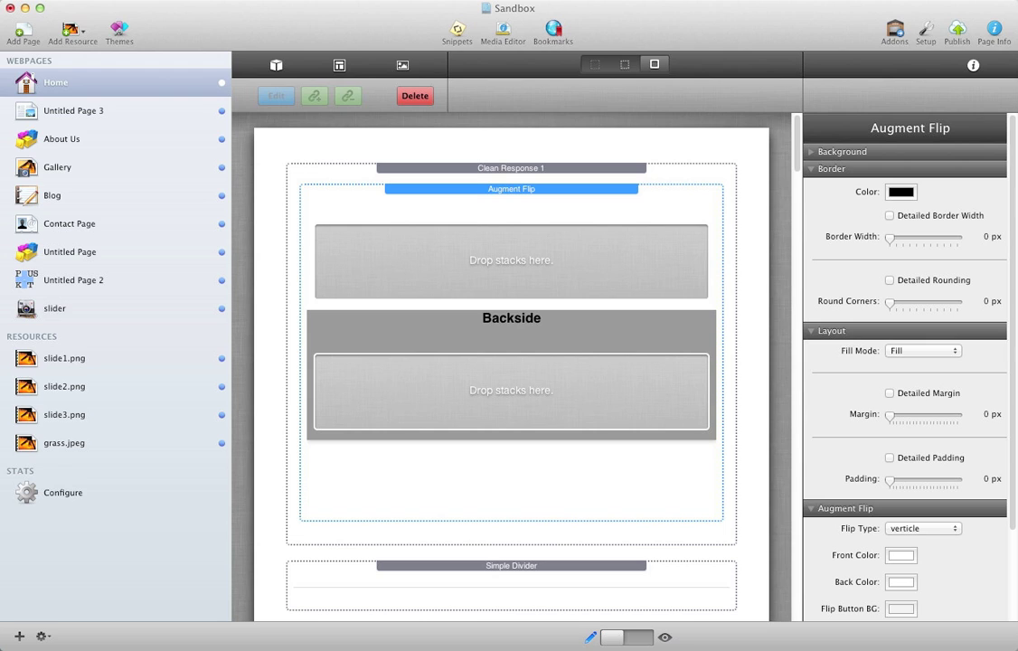
# Drop a Basic Image stack into the Augment Flip's Backside area.
pyautogui.moveTo(1013, 351); pyautogui.dragTo(546, 326)
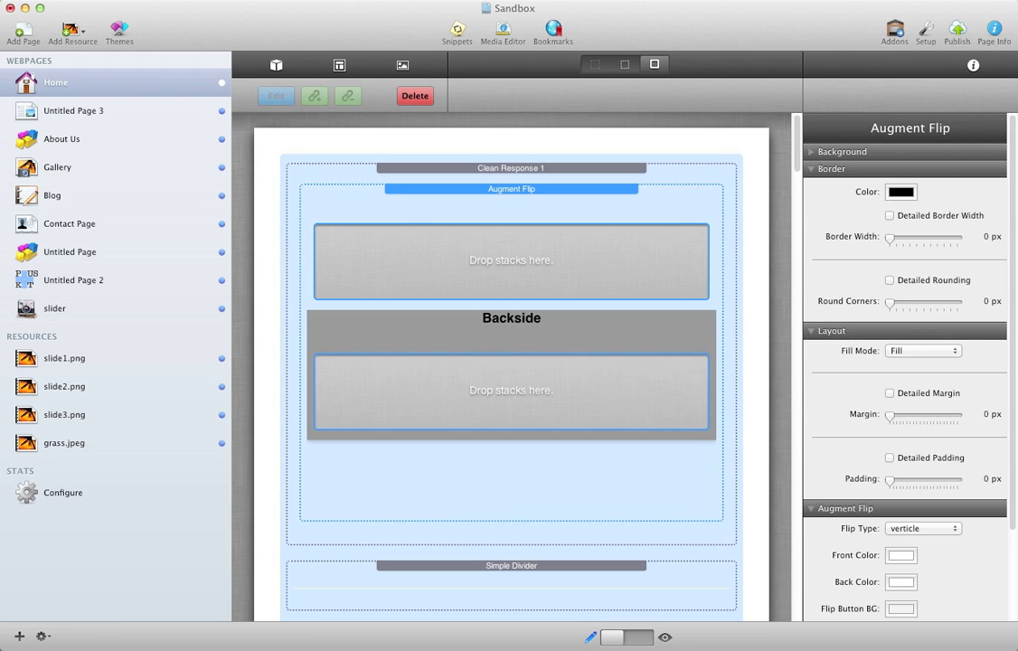
pyautogui.click(275, 65)
pyautogui.click(185, 144)
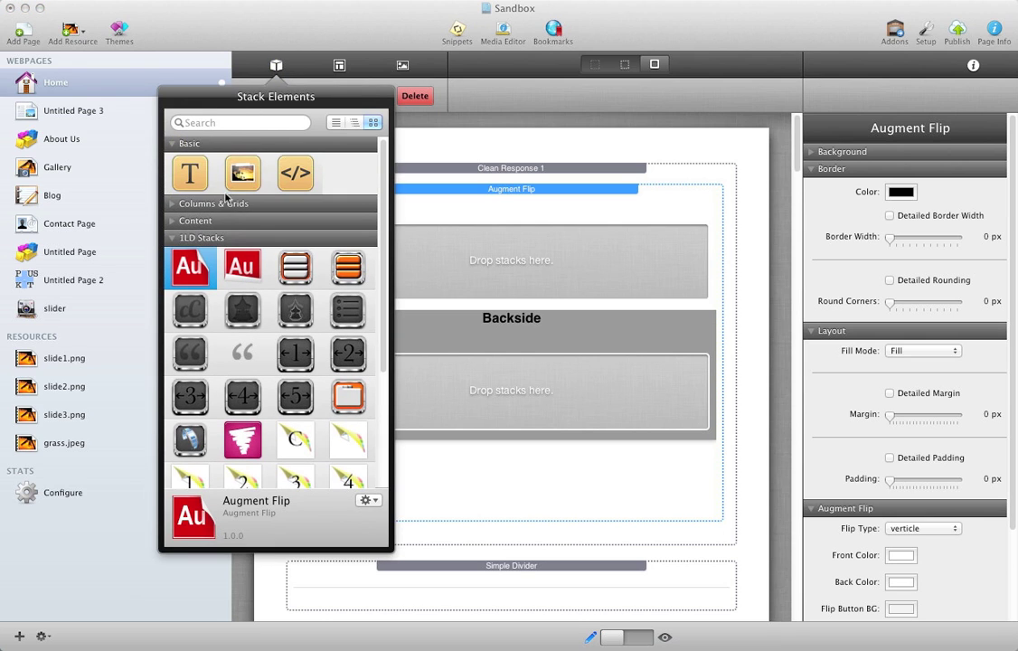
pyautogui.moveTo(243, 171); pyautogui.dragTo(565, 395)
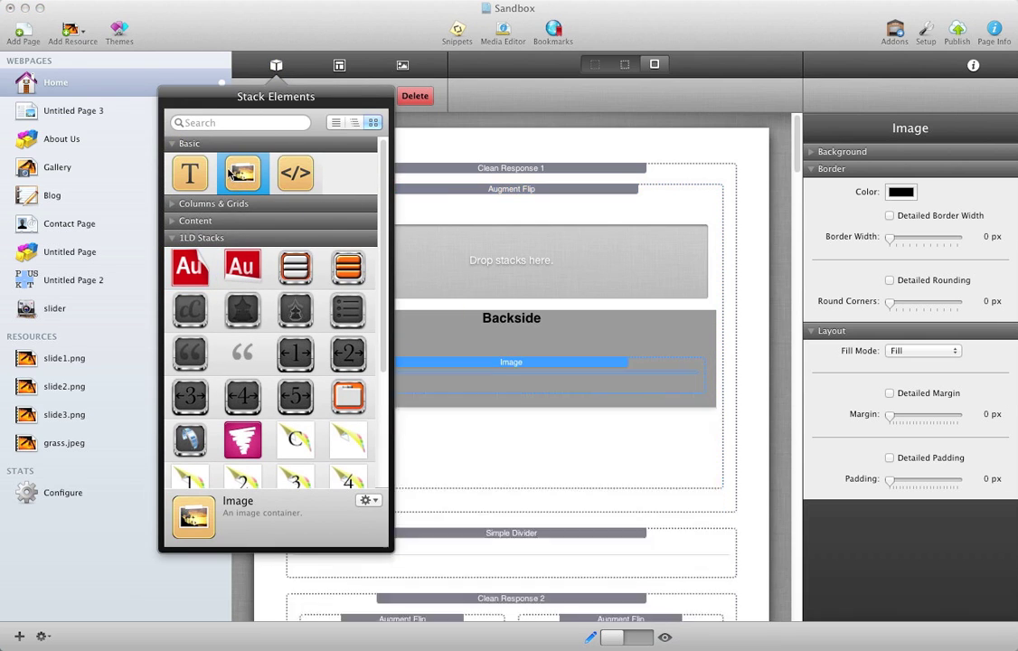
pyautogui.click(174, 143)
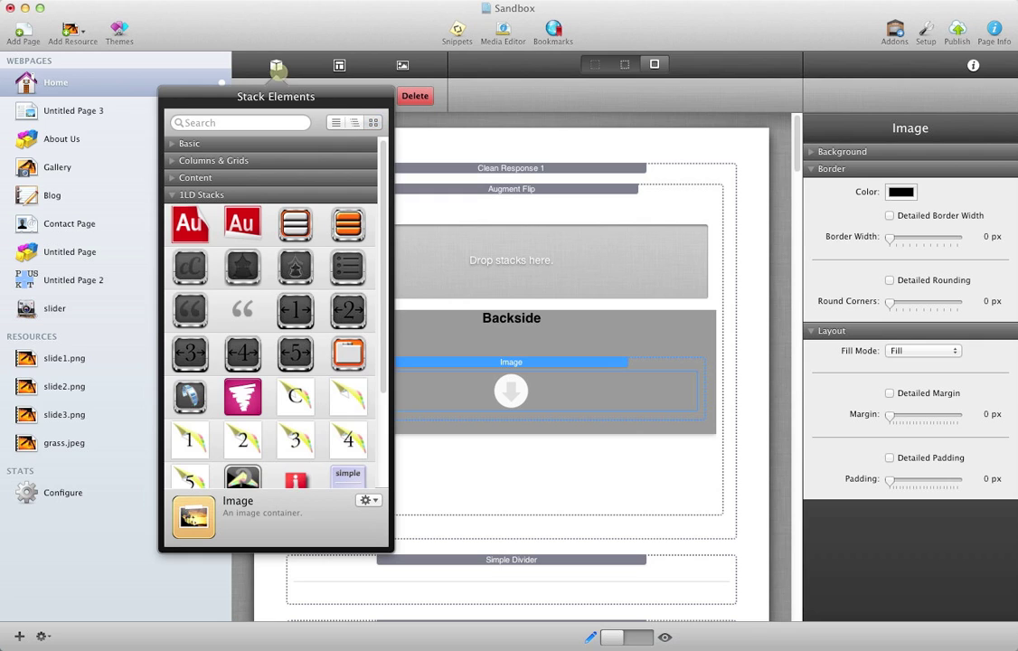
pyautogui.click(688, 360)
# Fill the Image stack with gallery4.png and cap its max width and height at 200 px.
pyautogui.moveTo(688, 360); pyautogui.dragTo(609, 380)
pyautogui.click(274, 65)
pyautogui.doubleClick(390, 381)
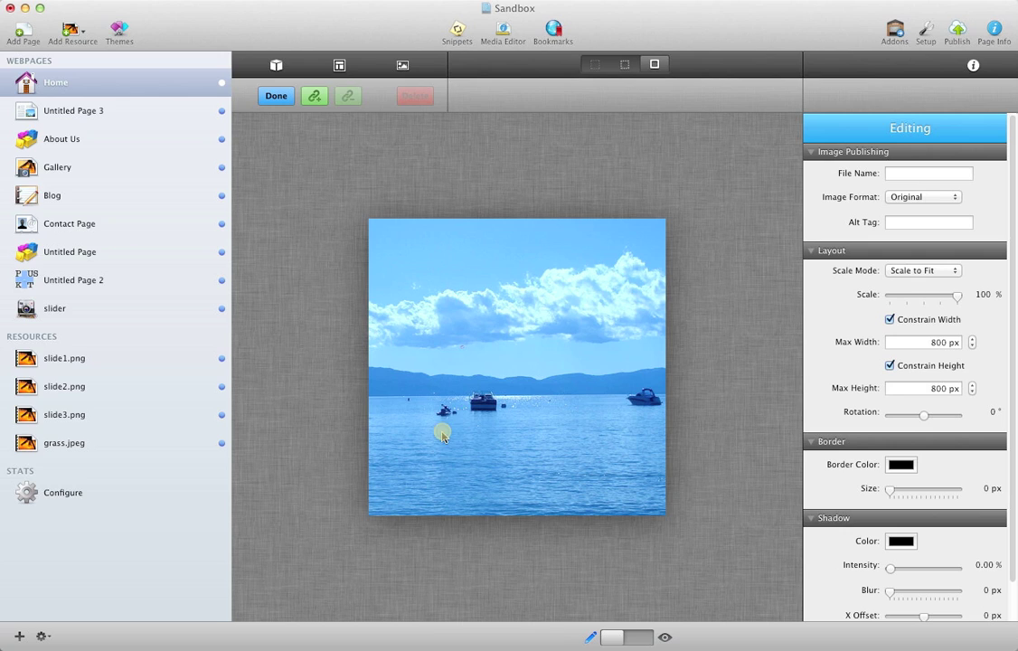
pyautogui.doubleClick(936, 342)
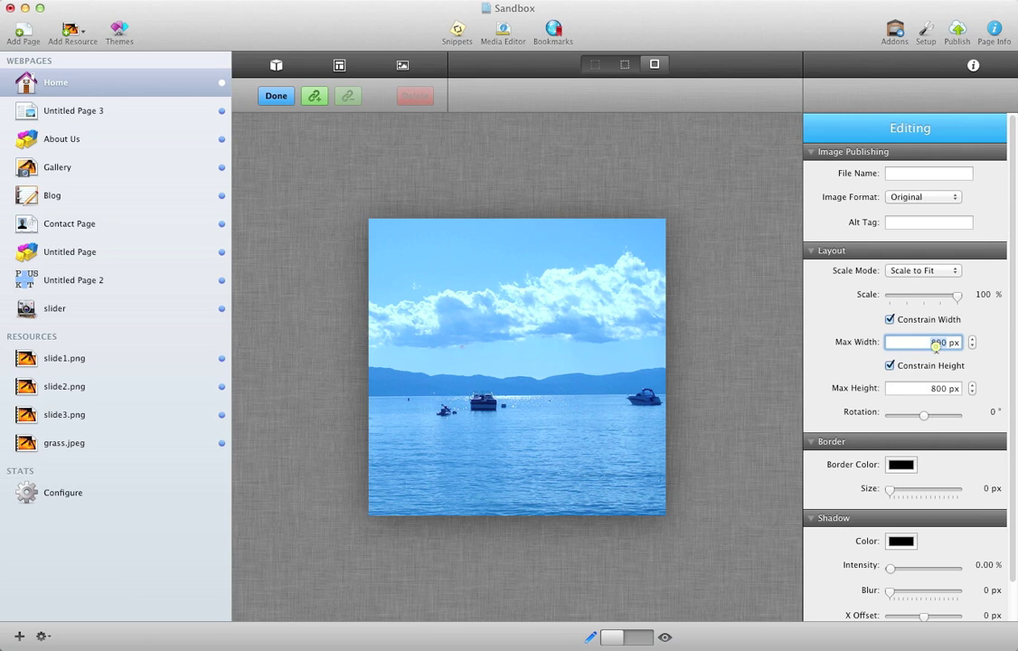
pyautogui.click(924, 343)
pyautogui.write('200')
pyautogui.click(940, 389)
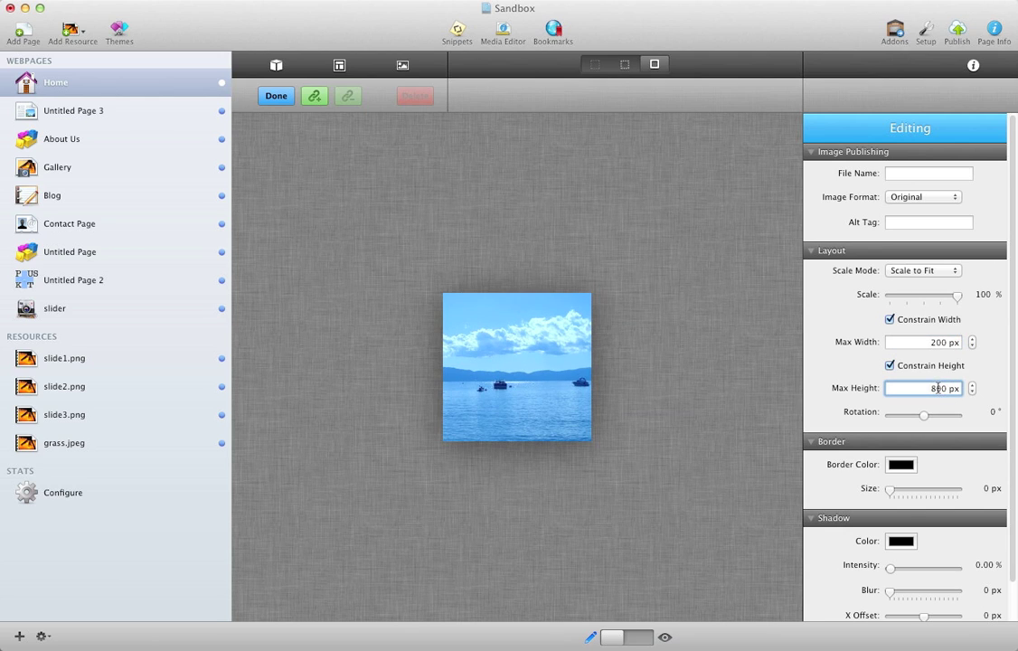
pyautogui.write('200')
pyautogui.click(277, 97)
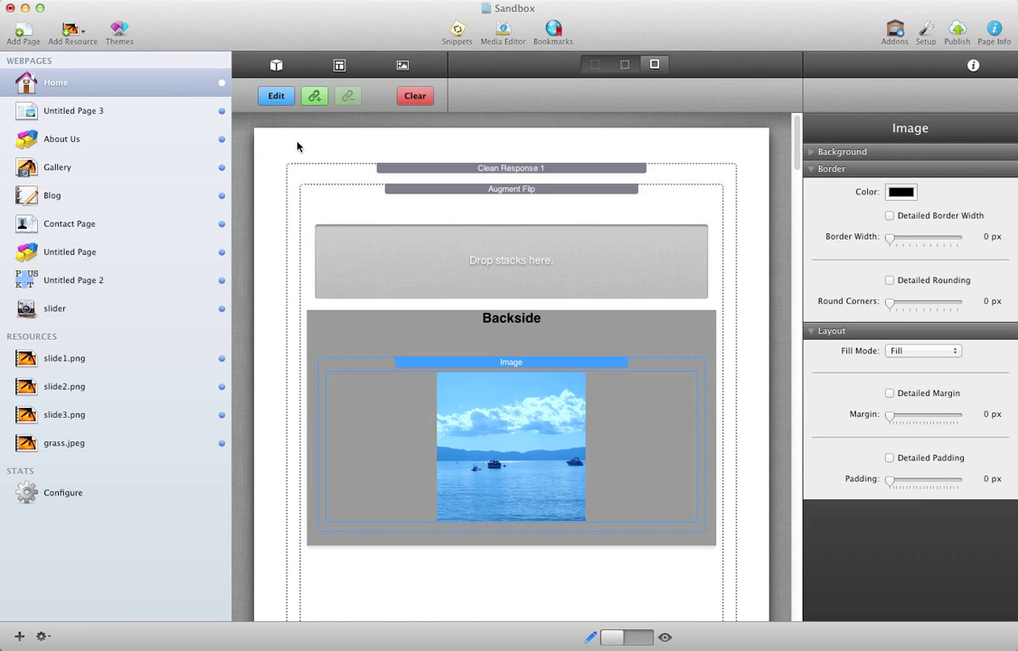
# Add a Simple Text stack to the Augment Flip's front drop zone.
pyautogui.click(277, 65)
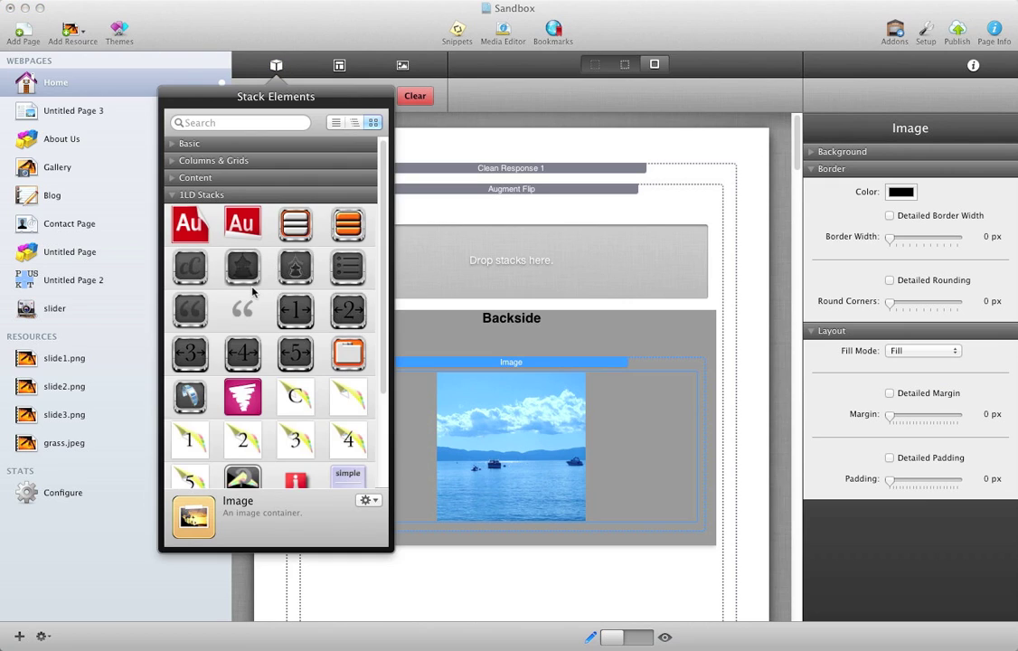
pyautogui.scroll(-3, 220, 391)
pyautogui.moveTo(190, 475); pyautogui.dragTo(534, 262)
pyautogui.click(277, 65)
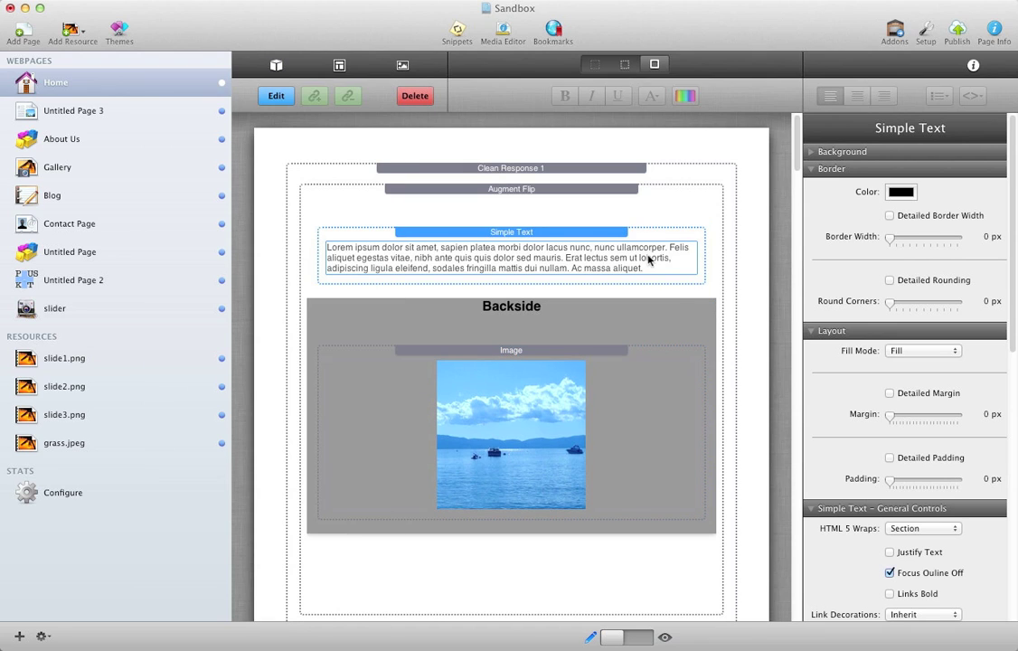
# Duplicate the lorem ipsum paragraph so two paragraphs sit separated by a blank line.
pyautogui.doubleClick(654, 267)
pyautogui.moveTo(654, 266); pyautogui.dragTo(204, 245)
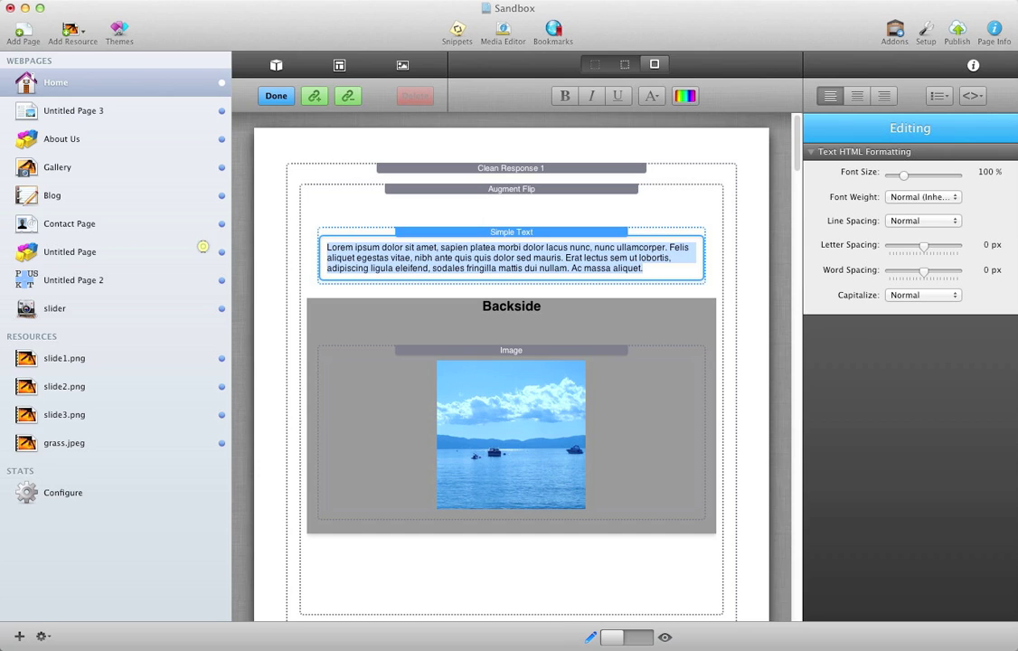
pyautogui.press('super+c')
pyautogui.click(667, 268)
pyautogui.press('Return')
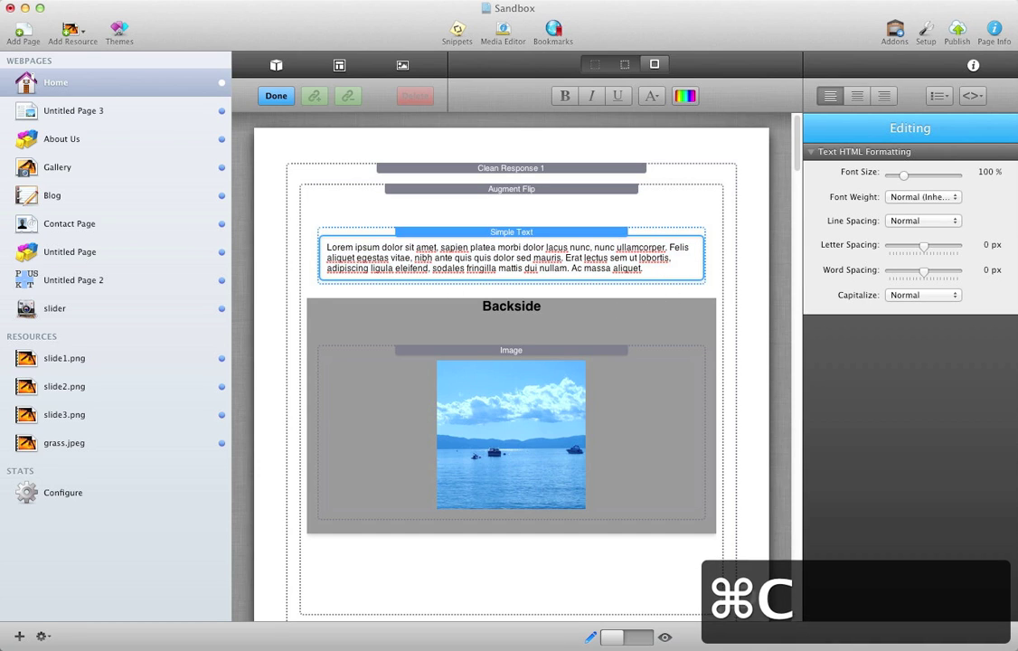
pyautogui.press('super+v')
pyautogui.press('Return')
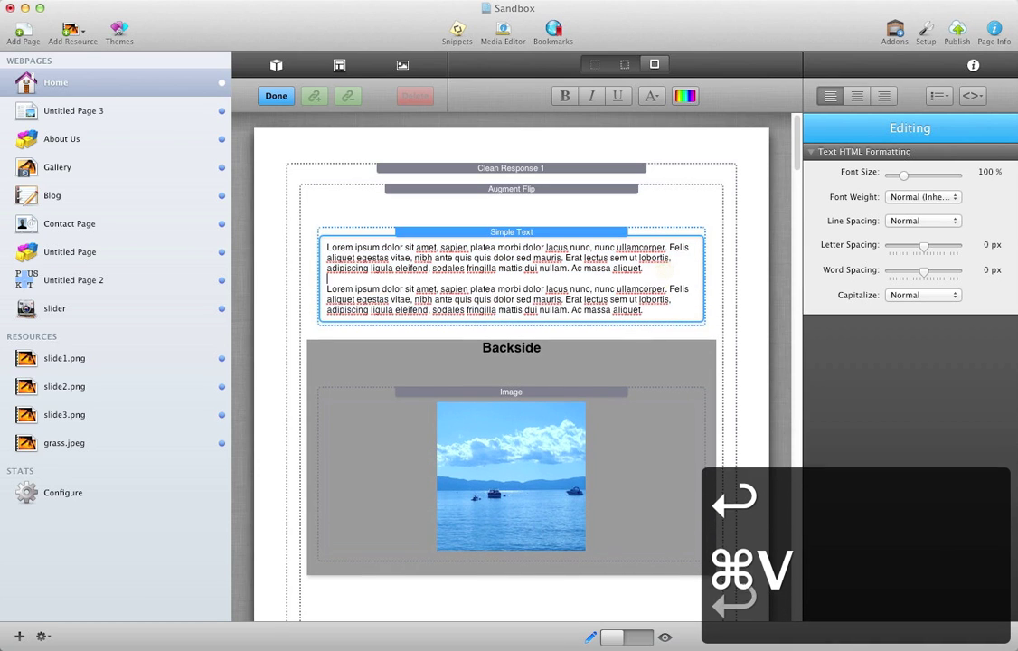
pyautogui.click(715, 202)
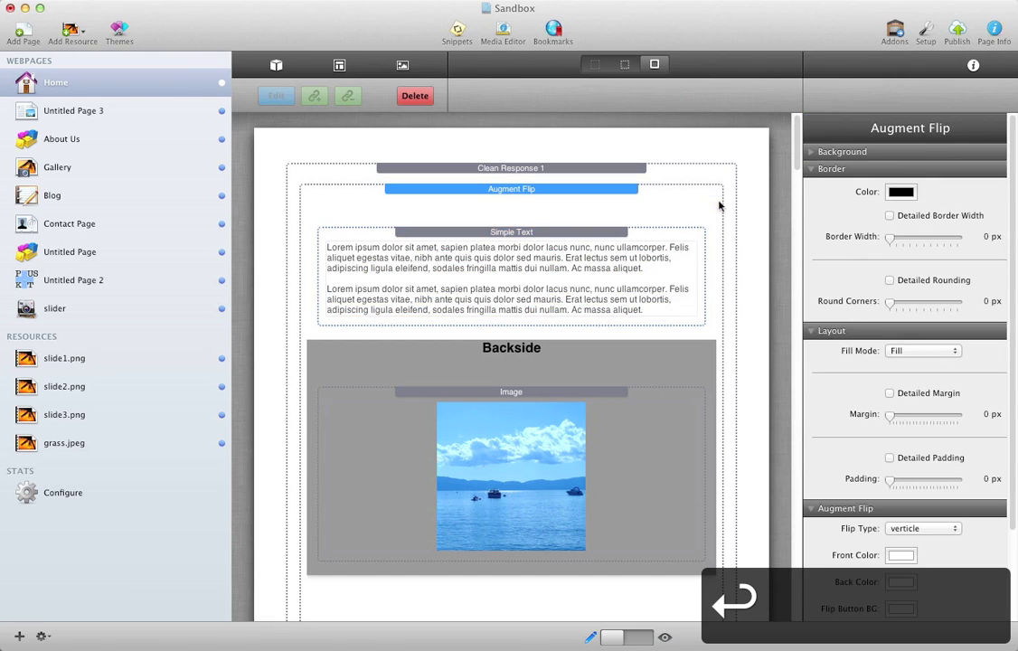
# Darken the Augment Flip's back colour to grey in the Colors panel.
pyautogui.scroll(-1, 903, 566)
pyautogui.click(902, 548)
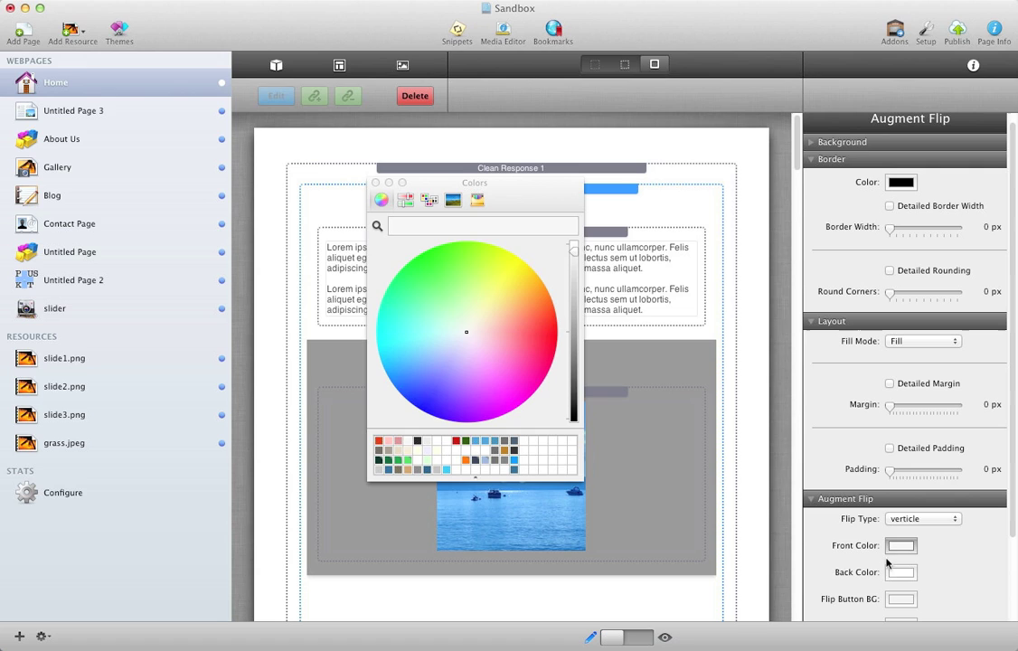
pyautogui.click(901, 573)
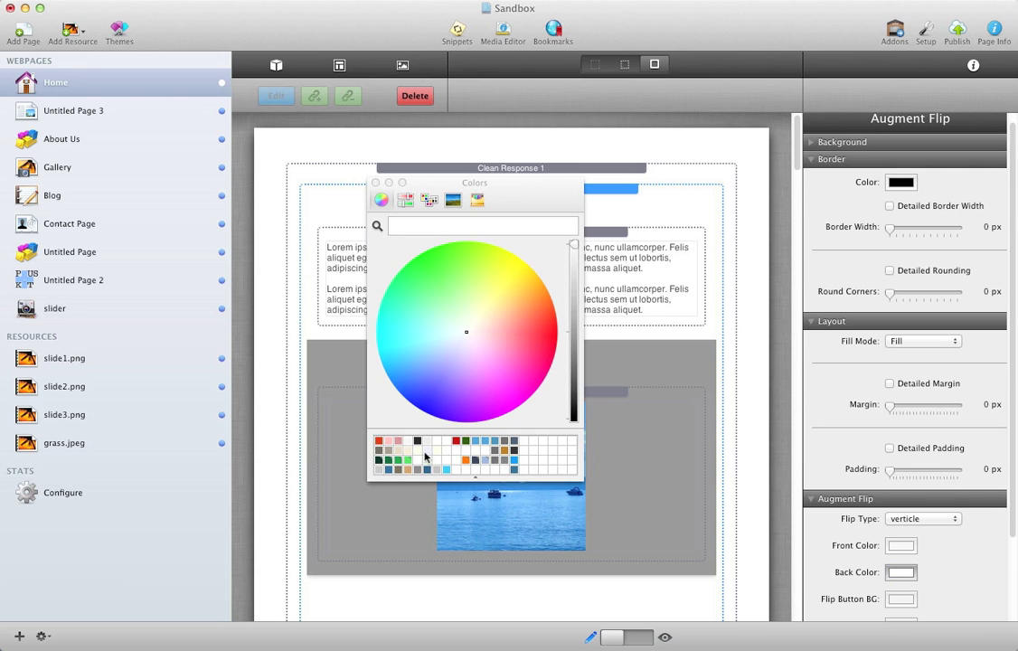
pyautogui.click(576, 304)
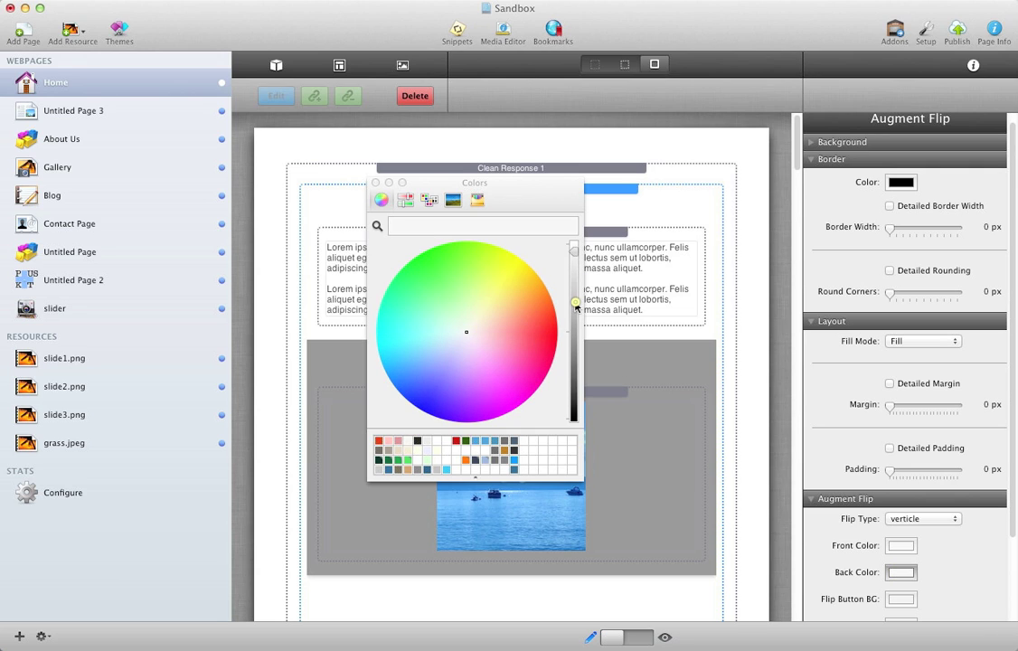
pyautogui.moveTo(576, 304); pyautogui.dragTo(576, 347)
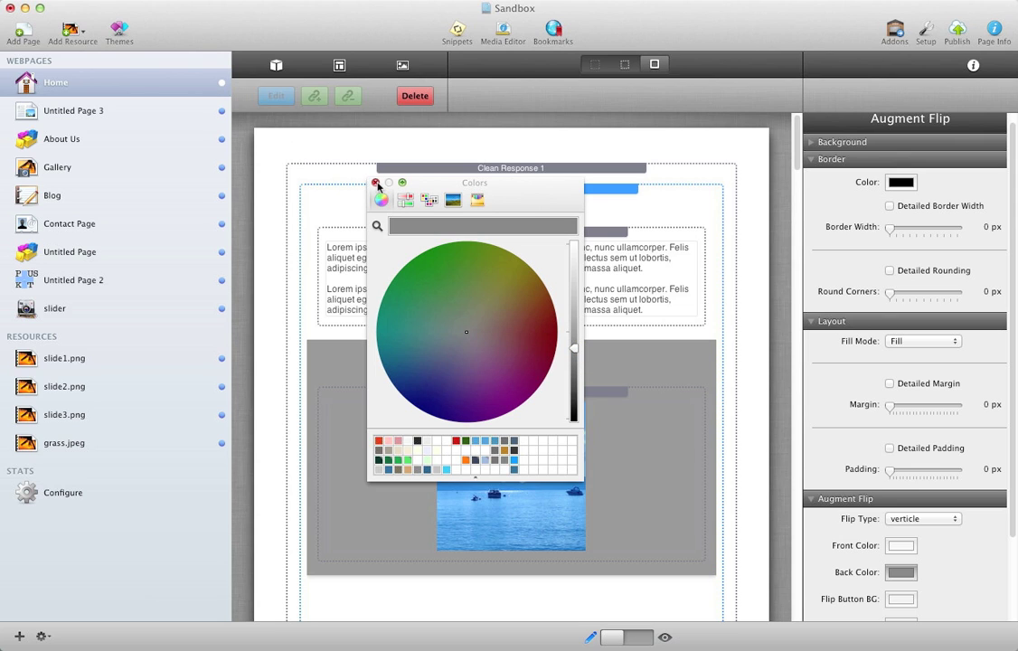
pyautogui.click(376, 183)
# Preview the Home page in Google Chrome from the Webpages list.
pyautogui.scroll(-5, 675, 294)
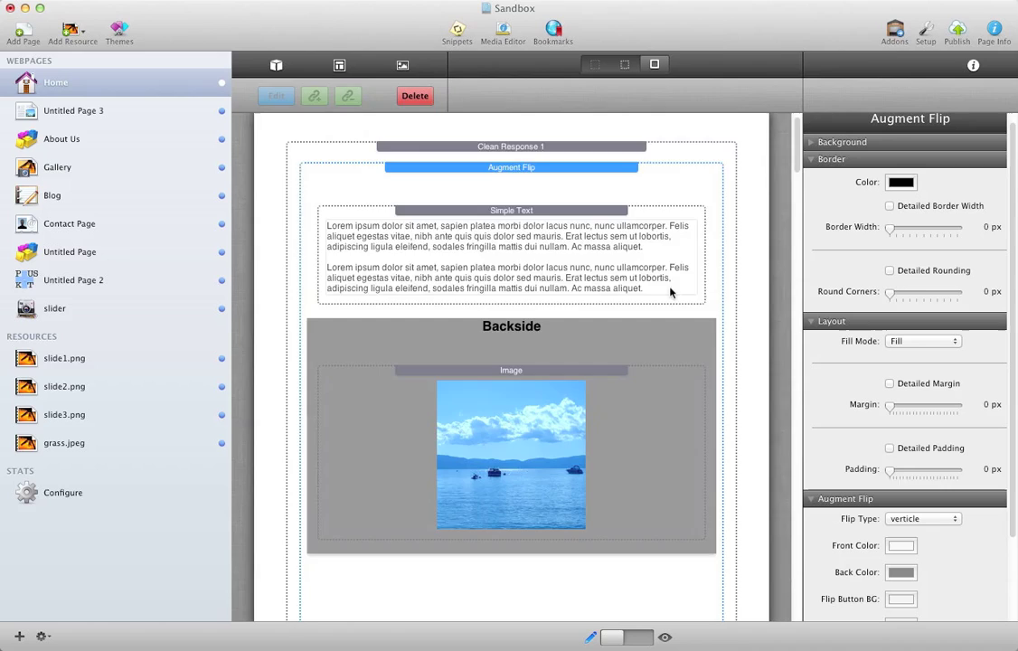
pyautogui.scroll(5, 608, 282)
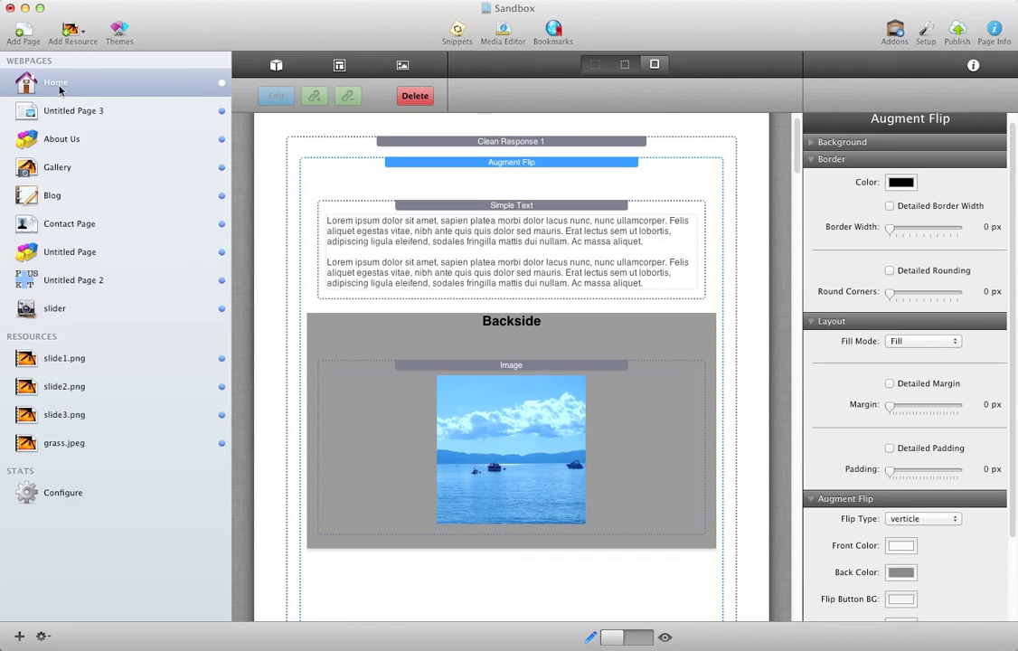
pyautogui.rightClick(60, 89)
pyautogui.moveTo(164, 219)
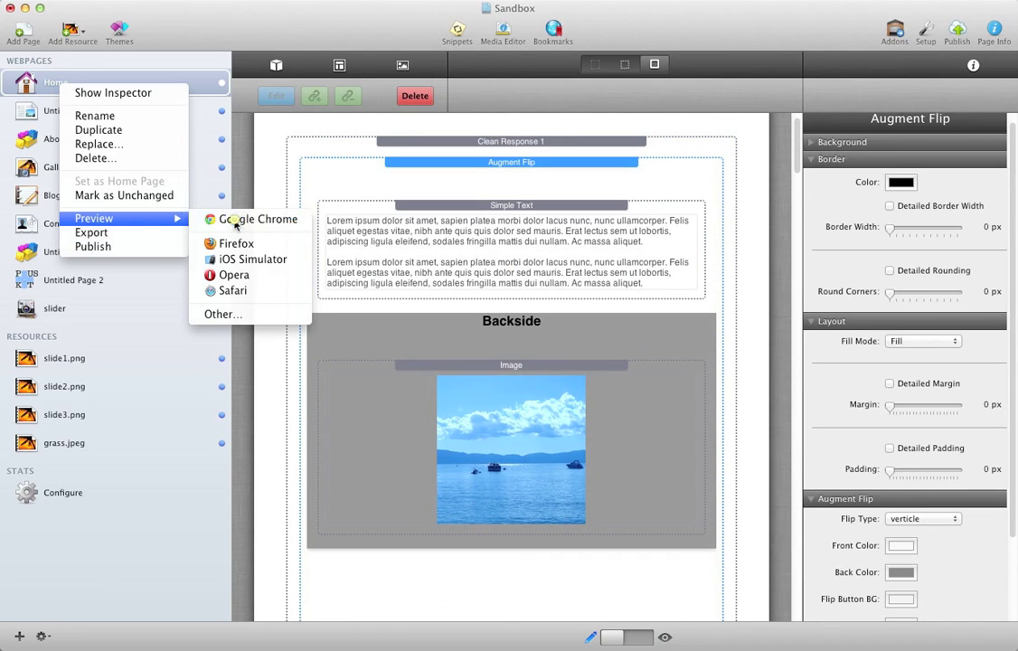
pyautogui.click(237, 219)
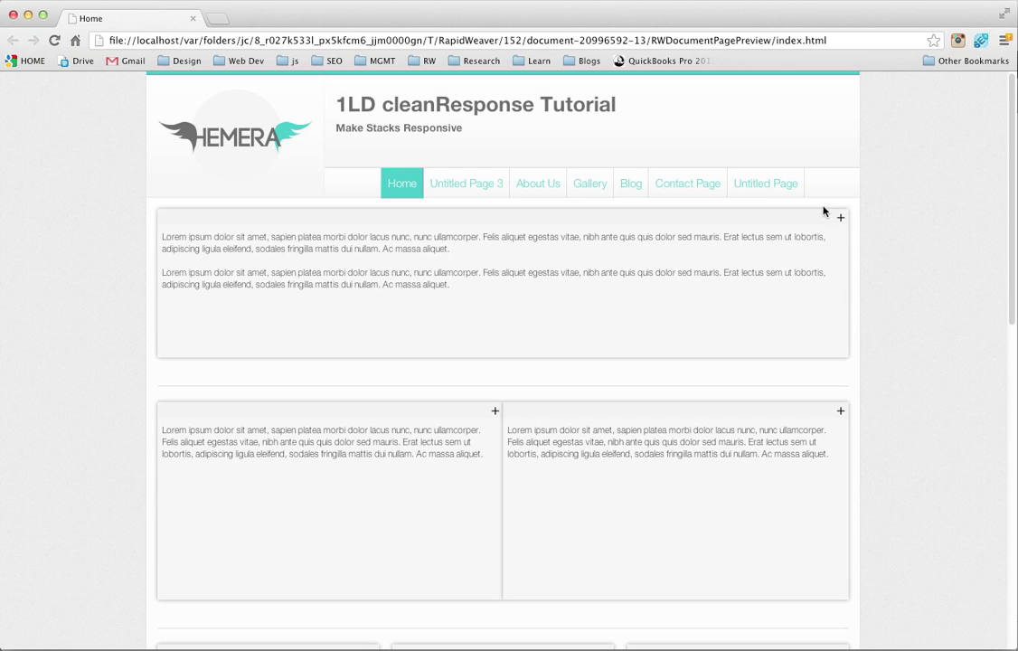
# Flip the top box and back, flip both two-column boxes, then return the left one to text.
pyautogui.click(842, 222)
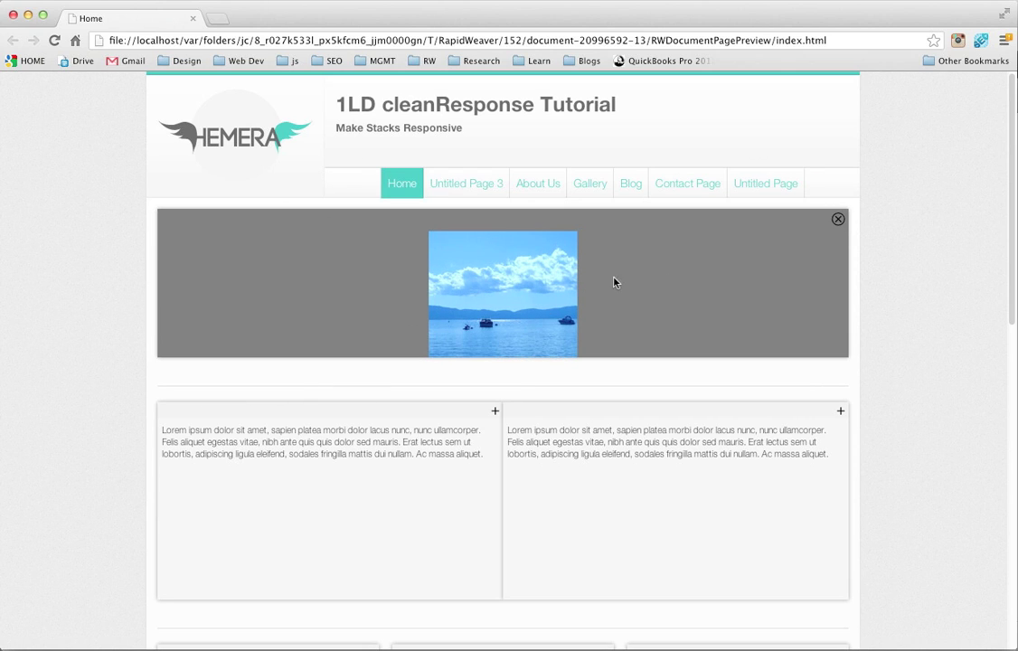
pyautogui.click(837, 220)
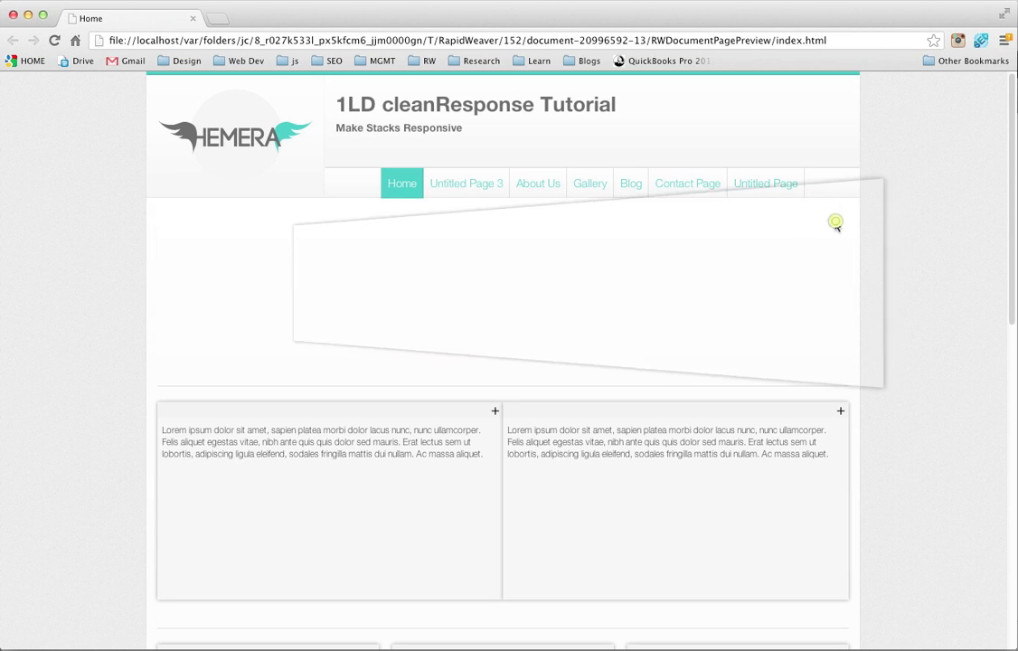
pyautogui.scroll(-3, 659, 288)
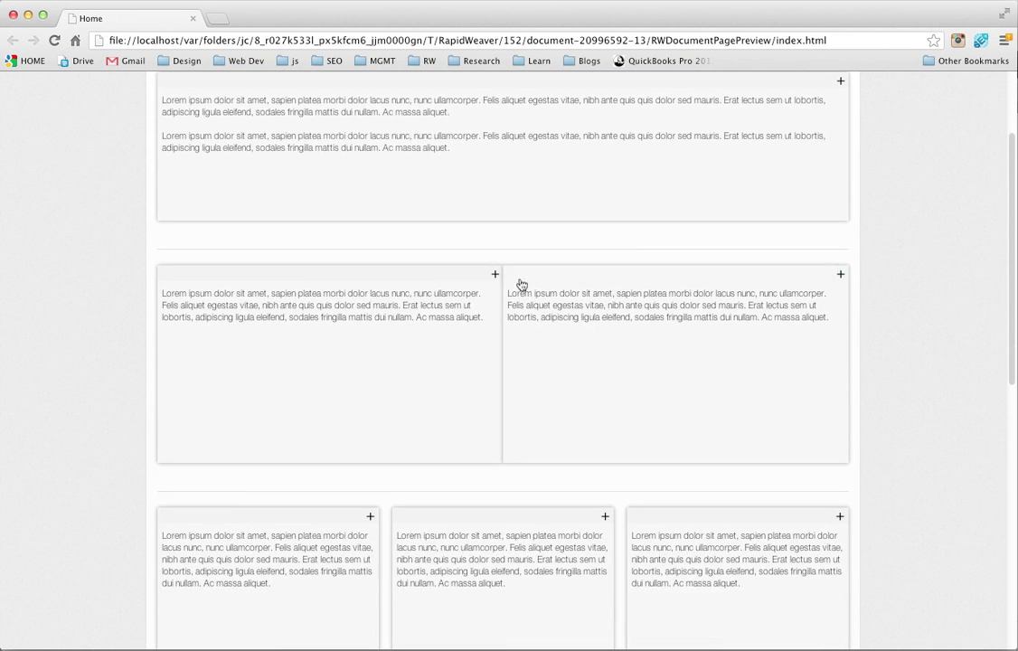
pyautogui.click(494, 276)
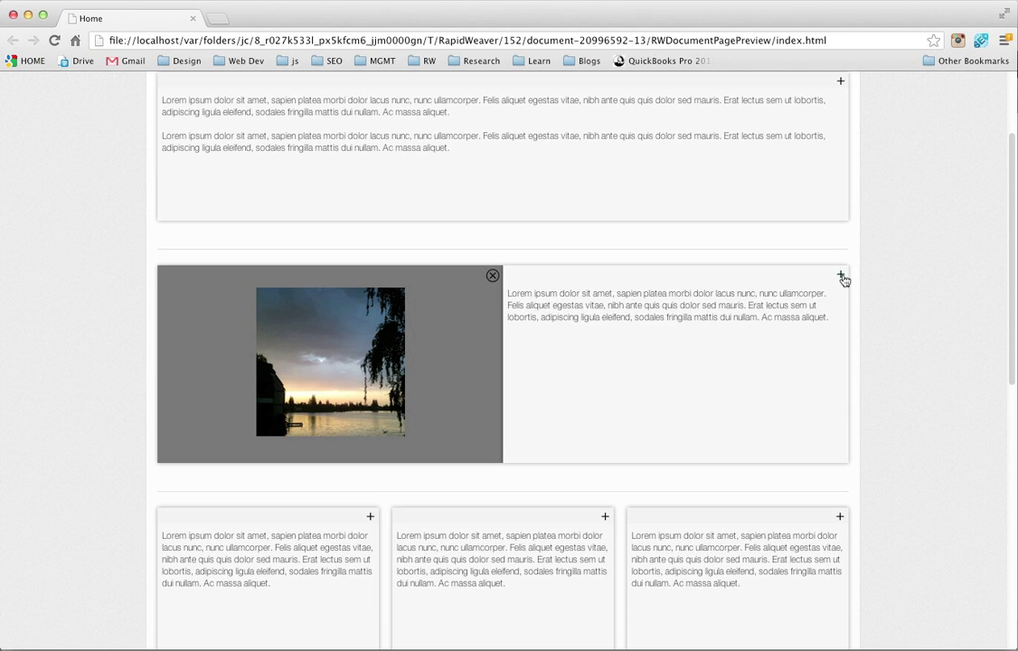
pyautogui.click(840, 275)
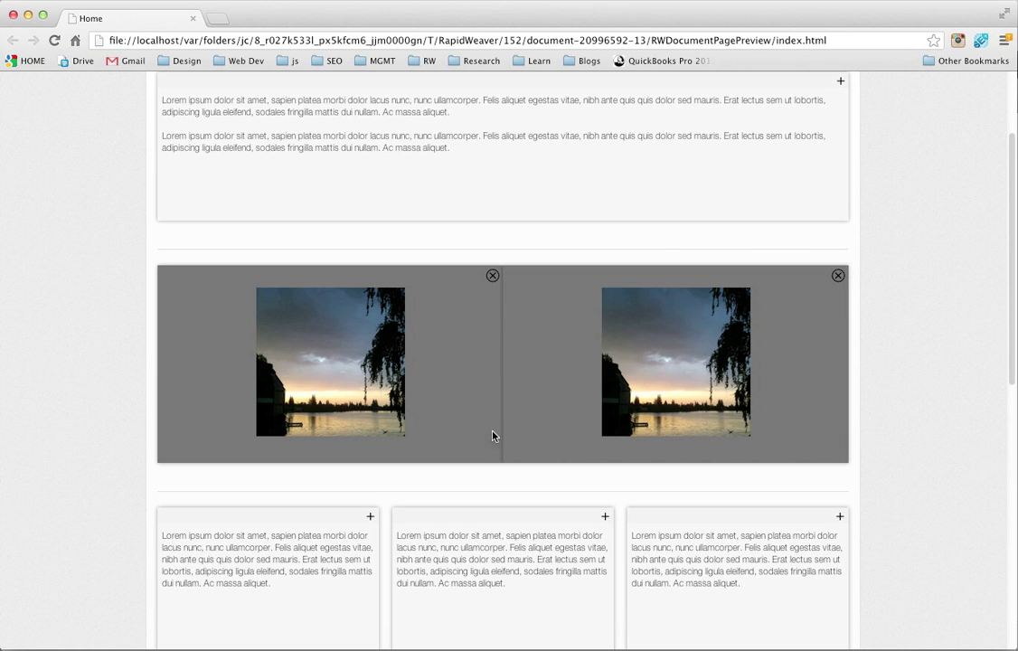
pyautogui.scroll(-1, 555, 466)
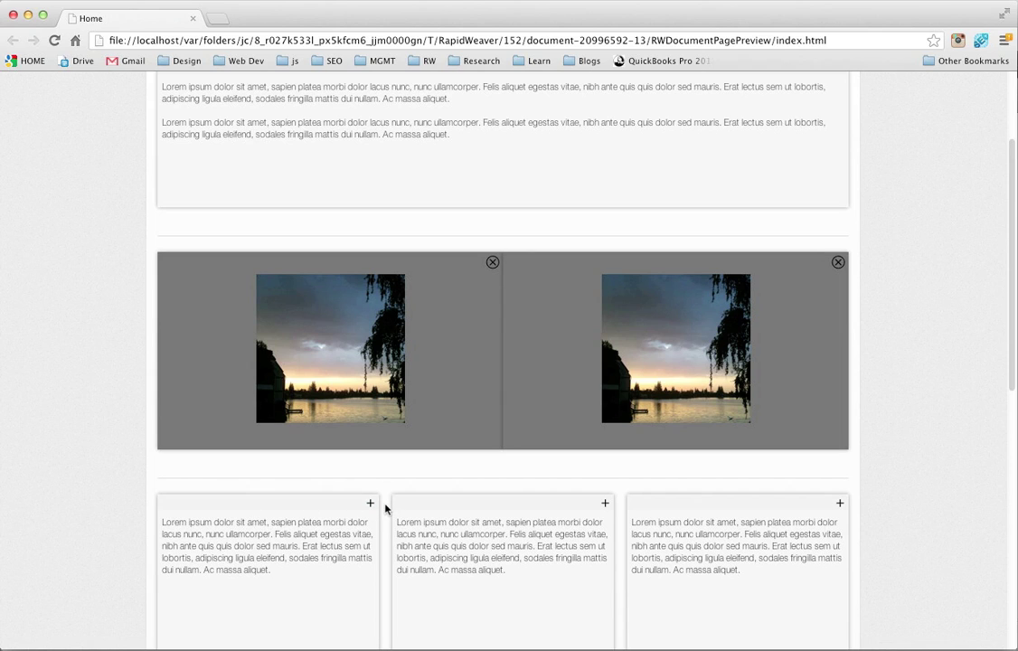
pyautogui.click(491, 263)
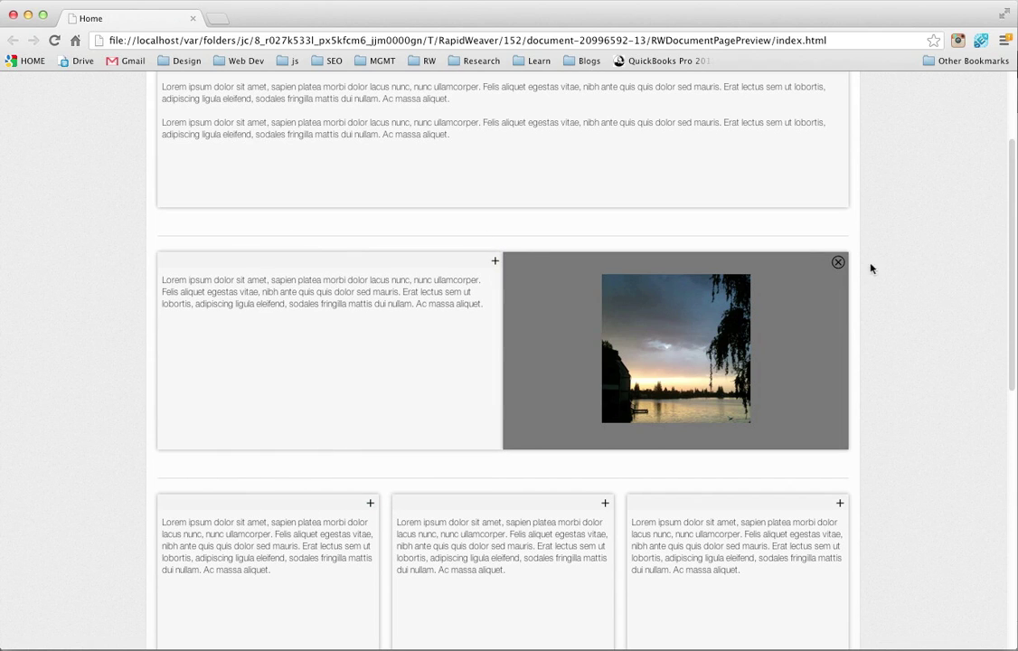
# Flip the right two-column box back to text and shrink the Chrome window narrow.
pyautogui.click(838, 263)
pyautogui.scroll(-10, 262, 216)
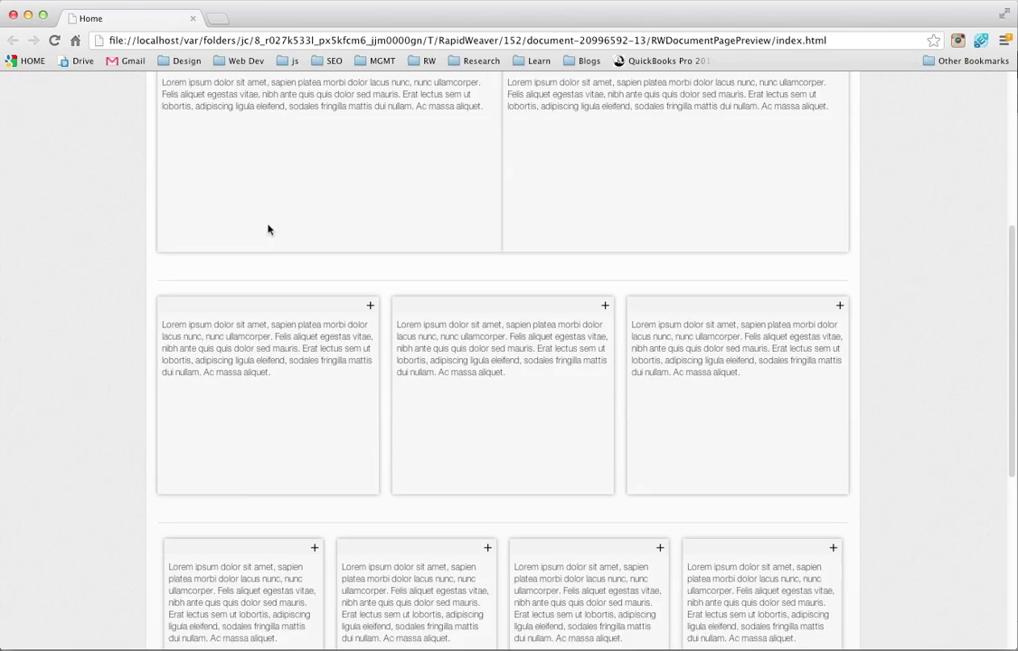
pyautogui.scroll(-7, 275, 233)
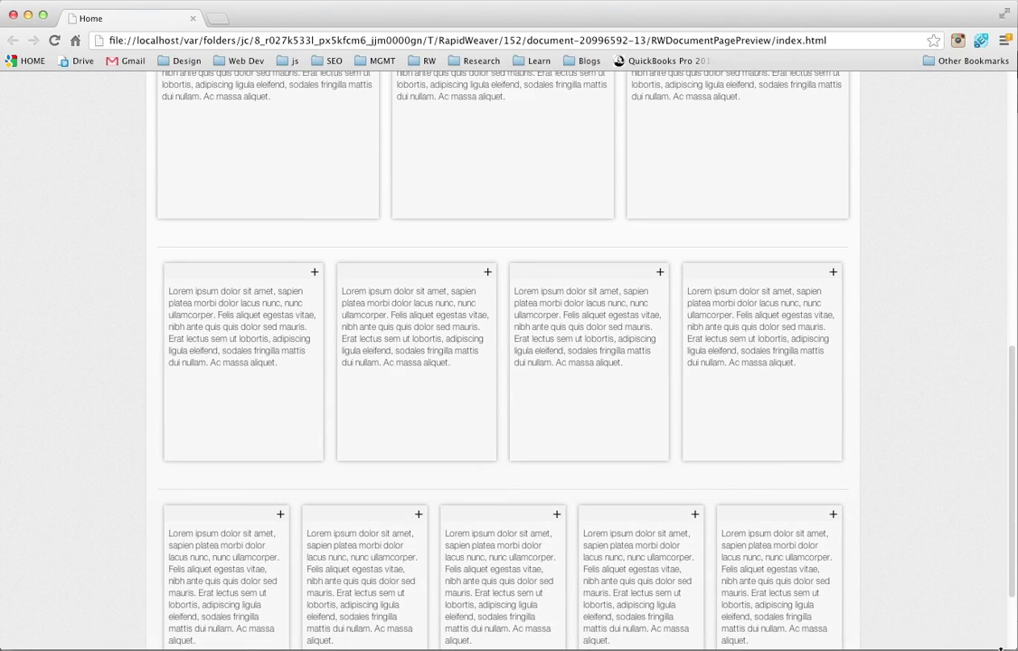
pyautogui.moveTo(1013, 645); pyautogui.dragTo(385, 604)
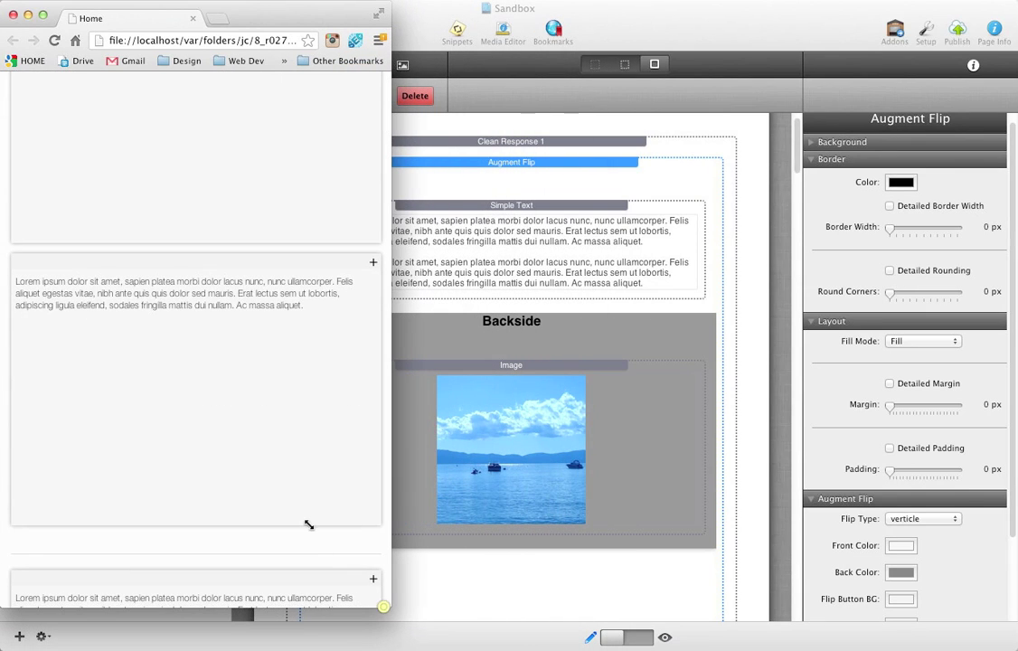
pyautogui.scroll(-10, 307, 529)
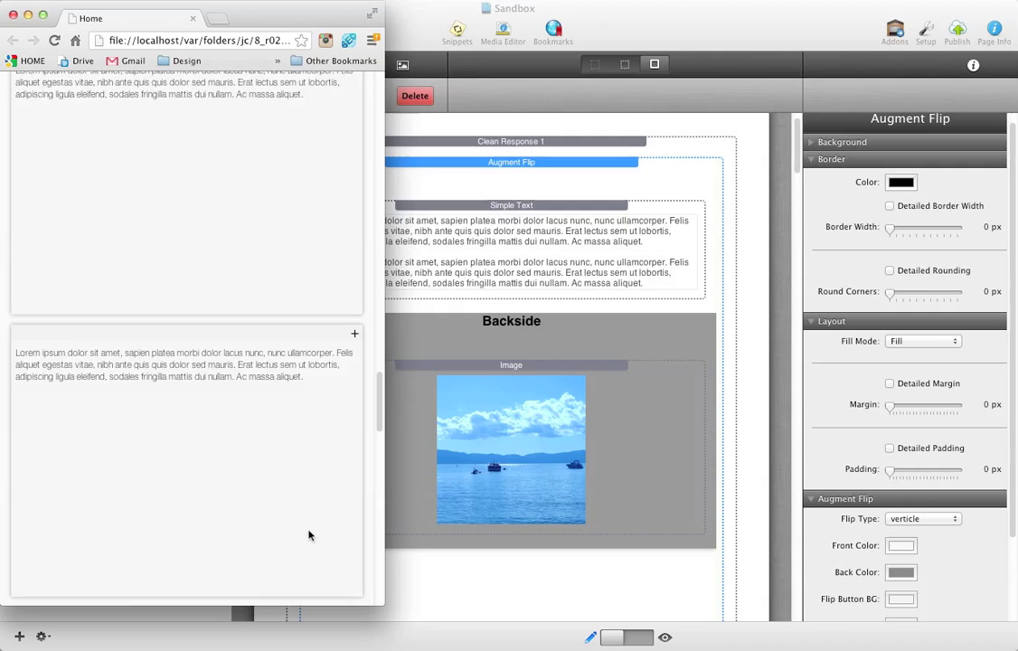
# Widen the Chrome window in stages back to full width, checking the four- and five-box rows.
pyautogui.moveTo(376, 607); pyautogui.dragTo(542, 624)
pyautogui.scroll(4, 625, 555)
pyautogui.scroll(-15, 429, 496)
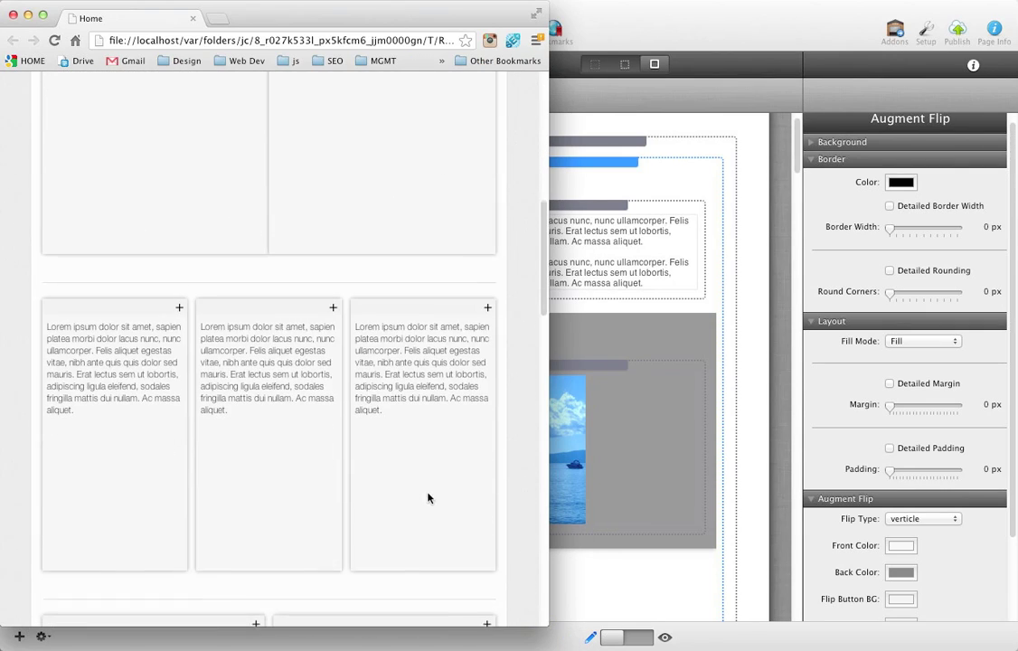
pyautogui.scroll(-5, 429, 496)
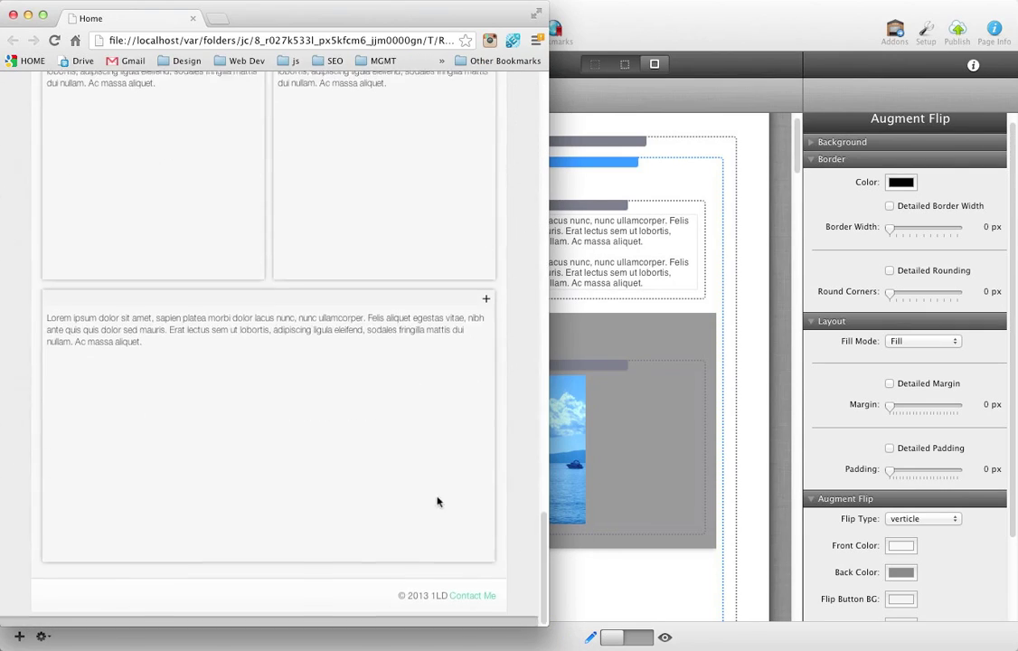
pyautogui.scroll(5, 482, 314)
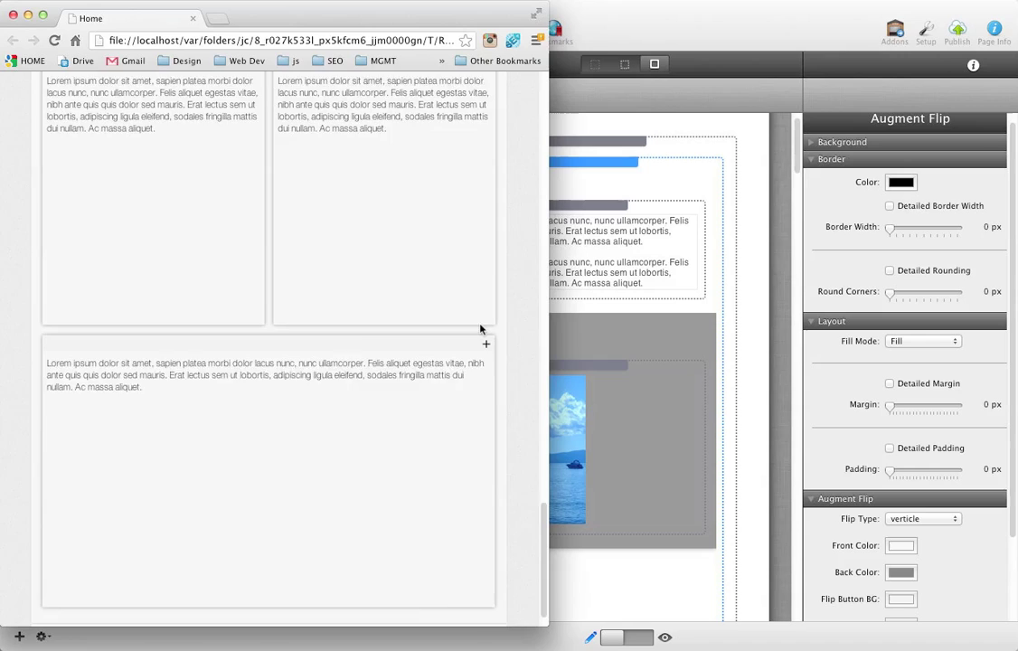
pyautogui.scroll(-5, 406, 457)
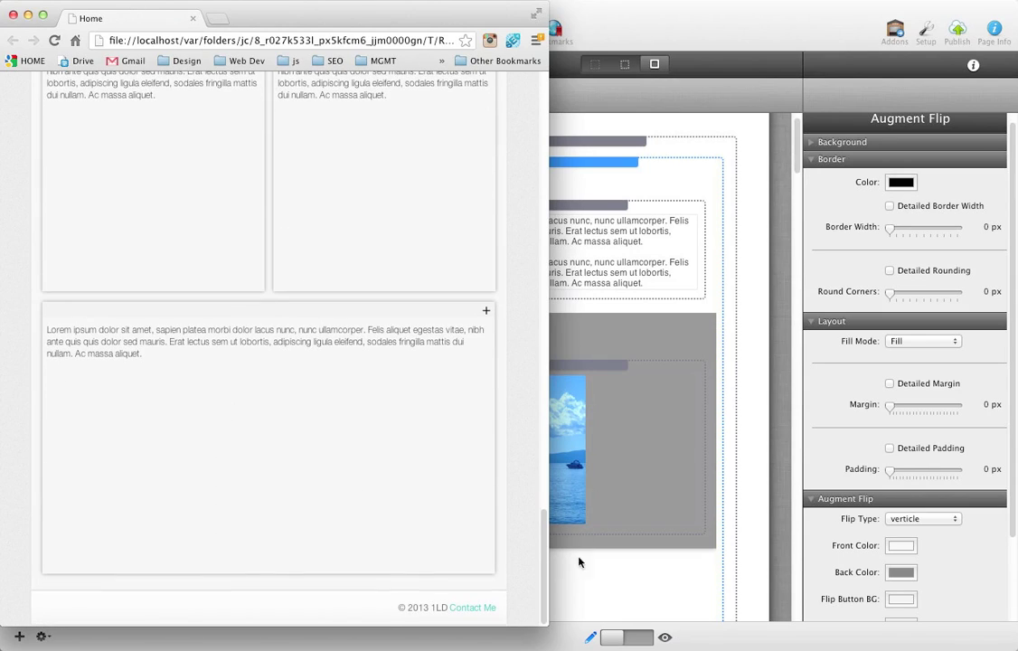
pyautogui.moveTo(545, 622); pyautogui.dragTo(1016, 647)
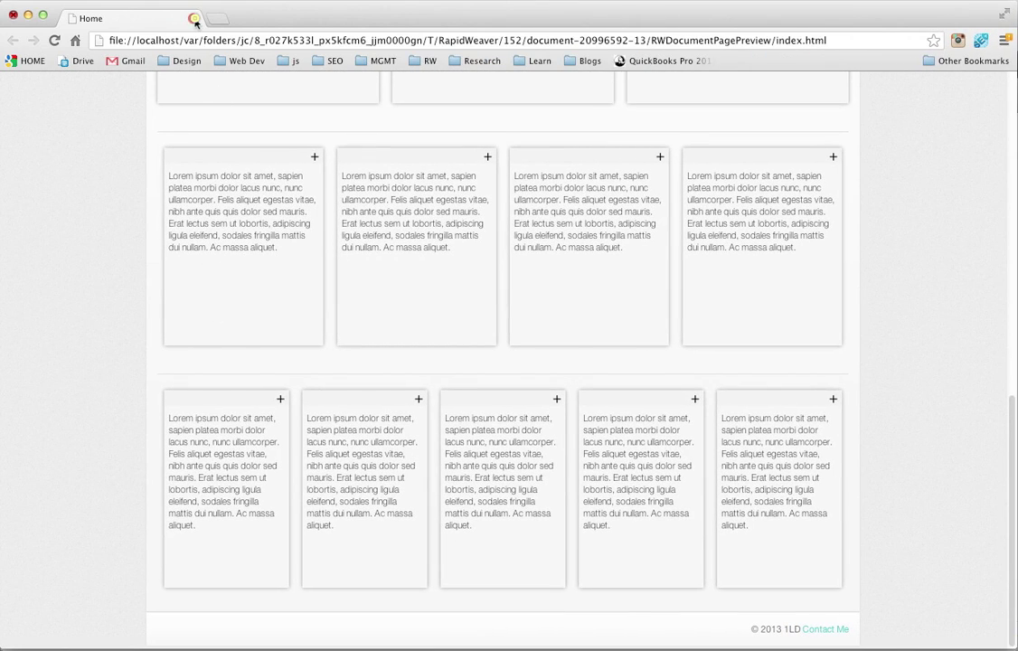
# Close the Chrome tab, set Clean Response 2's gutter to 1%, and view Home in RapidWeaver preview.
pyautogui.click(193, 18)
pyautogui.scroll(-5, 750, 414)
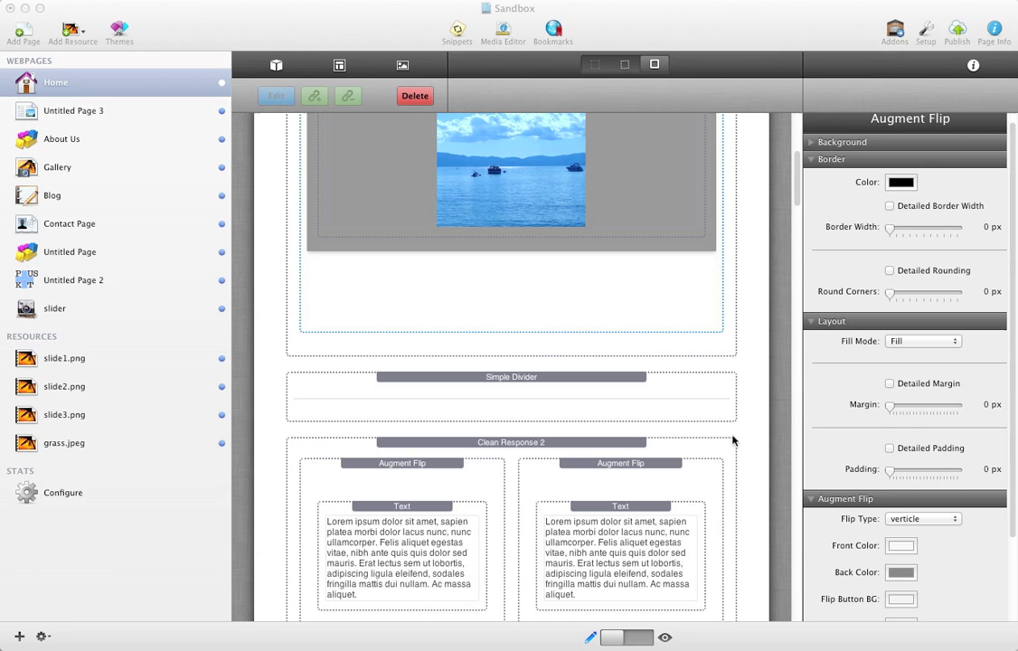
pyautogui.click(732, 438)
pyautogui.scroll(-3, 516, 411)
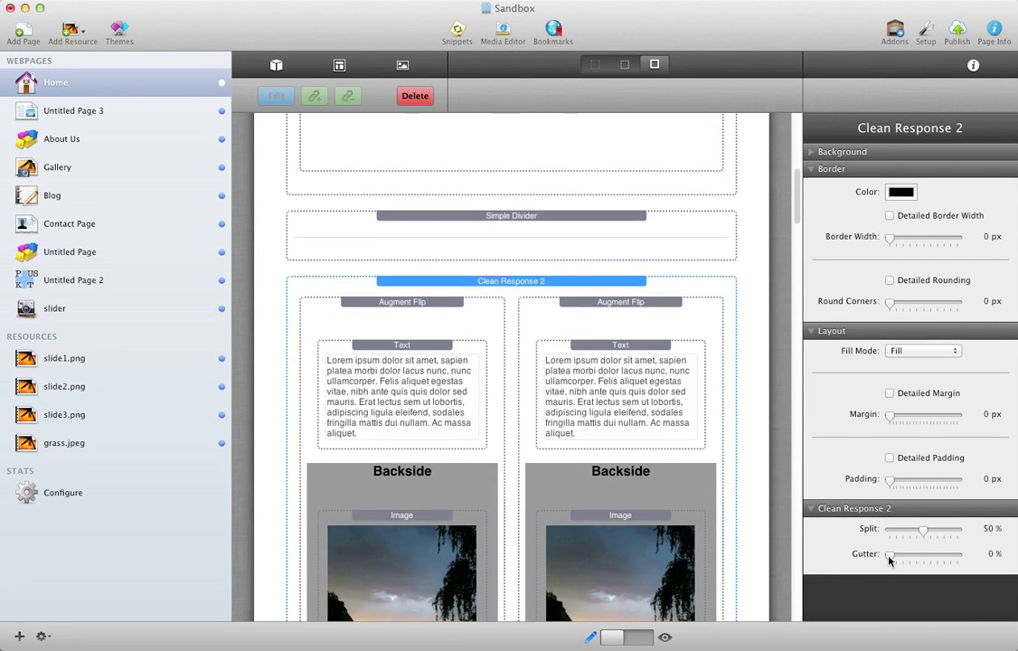
pyautogui.moveTo(889, 559); pyautogui.dragTo(895, 559)
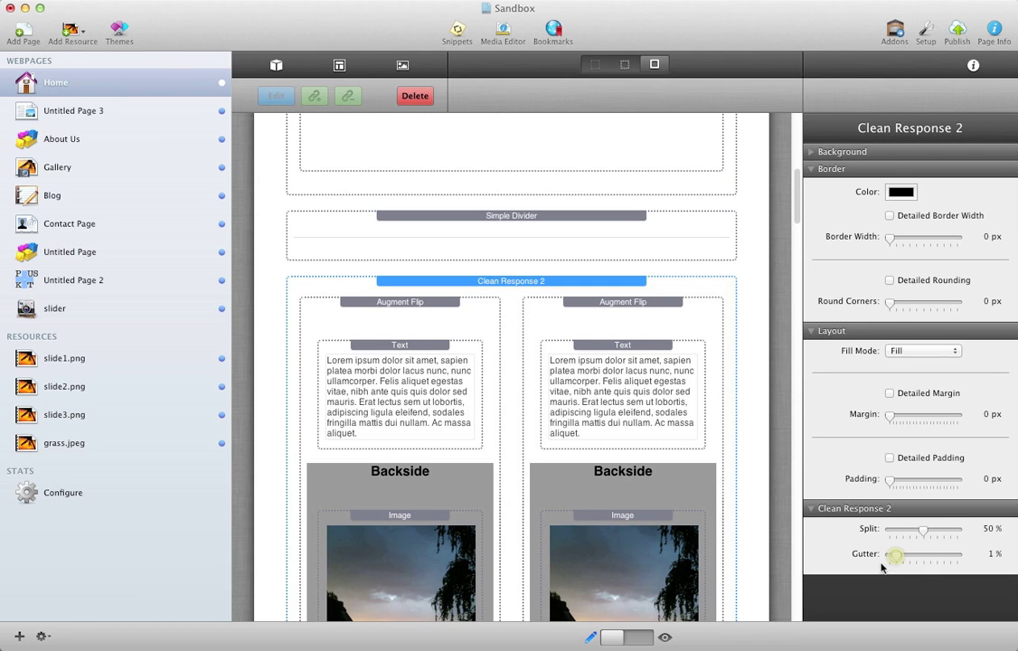
pyautogui.click(642, 638)
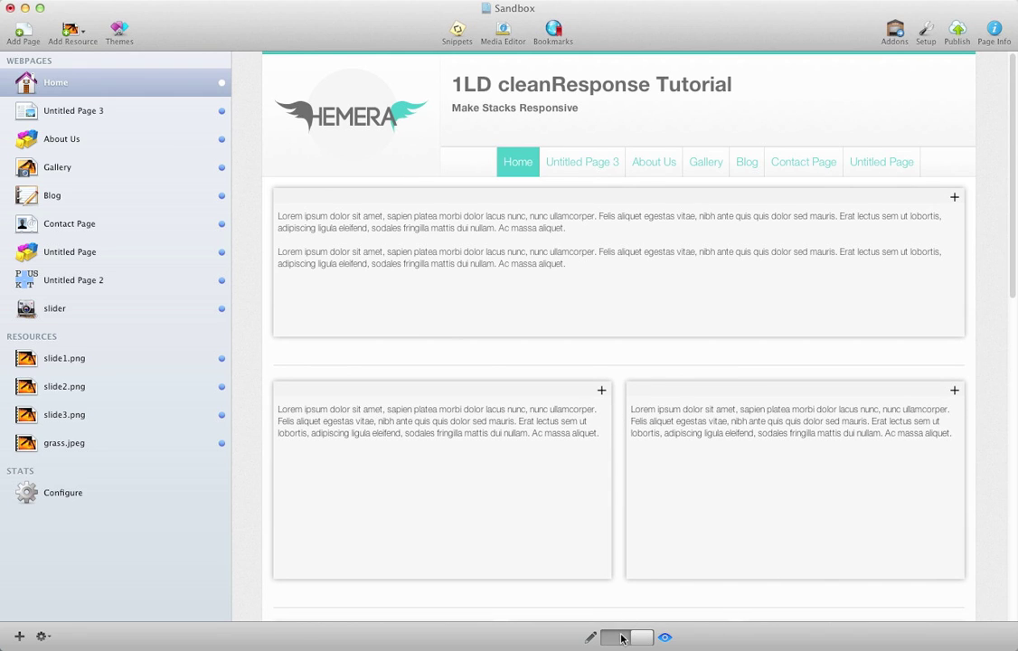
# Set Clean Response 2's column split to 67% and check the wider left box in preview.
pyautogui.click(621, 638)
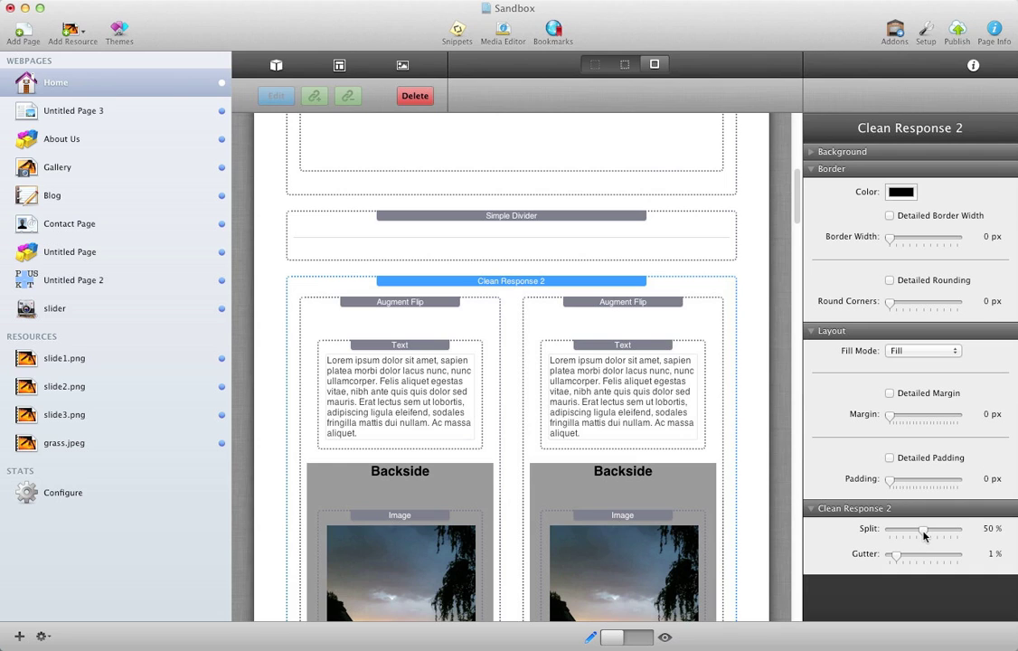
pyautogui.moveTo(924, 533); pyautogui.dragTo(945, 534)
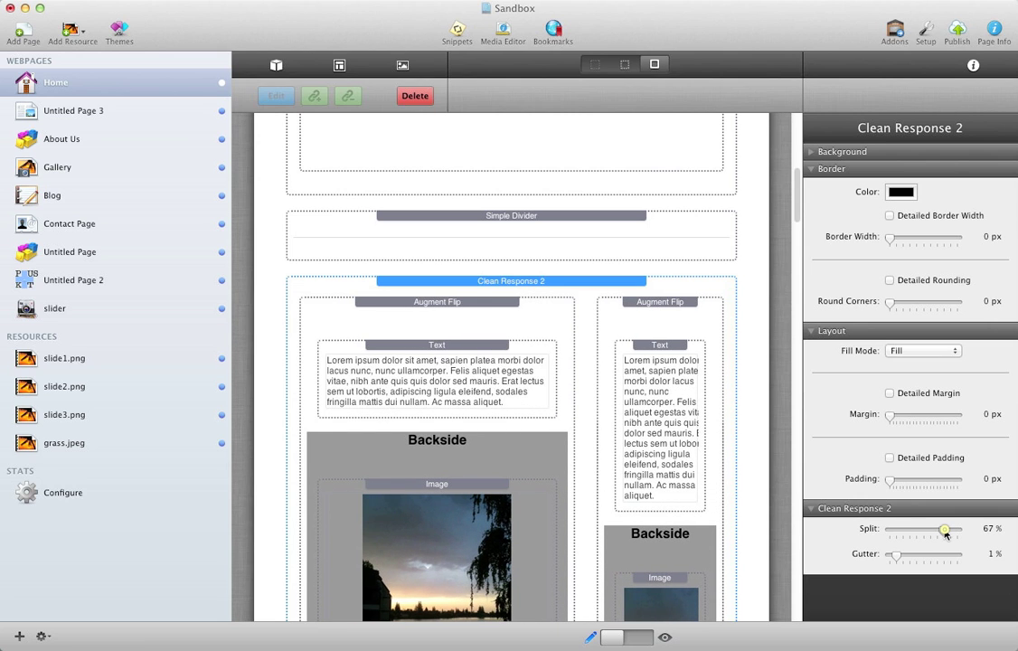
pyautogui.click(640, 637)
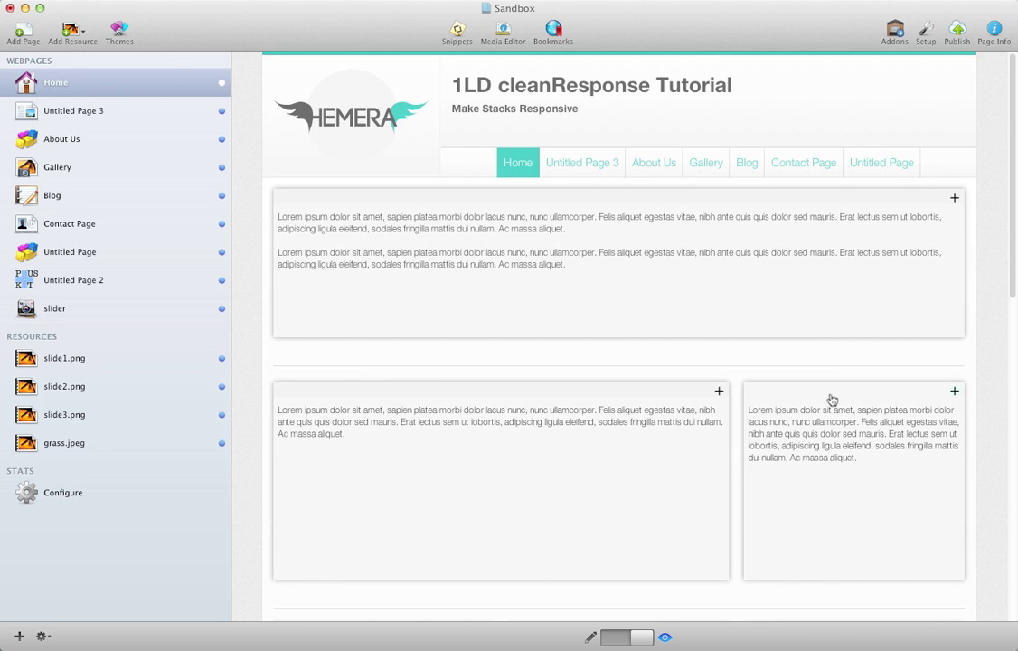
# Preview Home in Google Chrome again and resize the window from narrow back to full screen.
pyautogui.rightClick(66, 83)
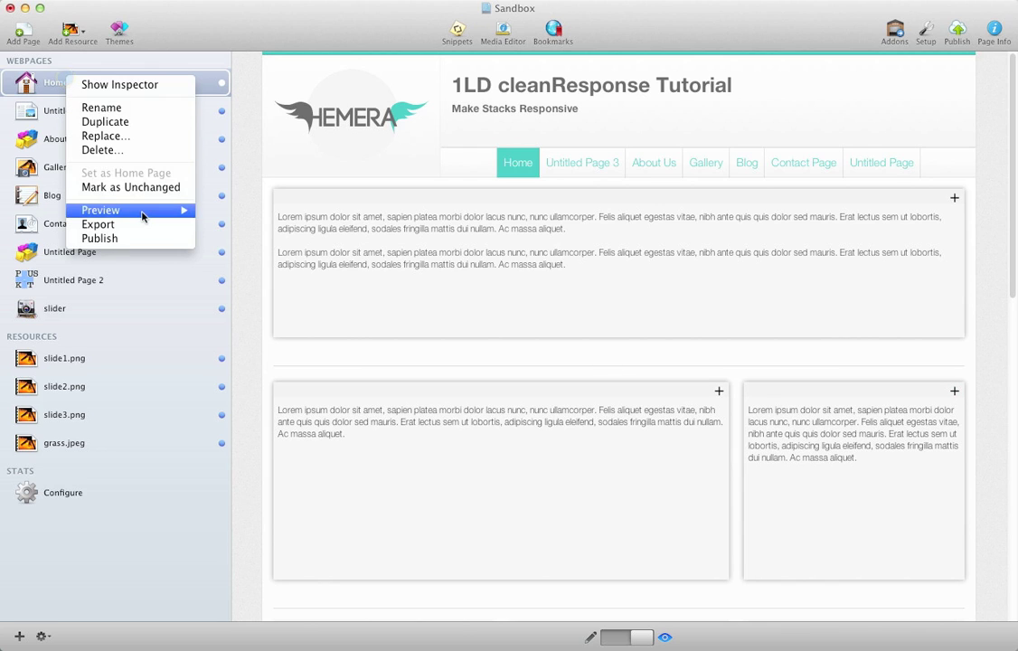
pyautogui.moveTo(126, 190)
pyautogui.click(203, 188)
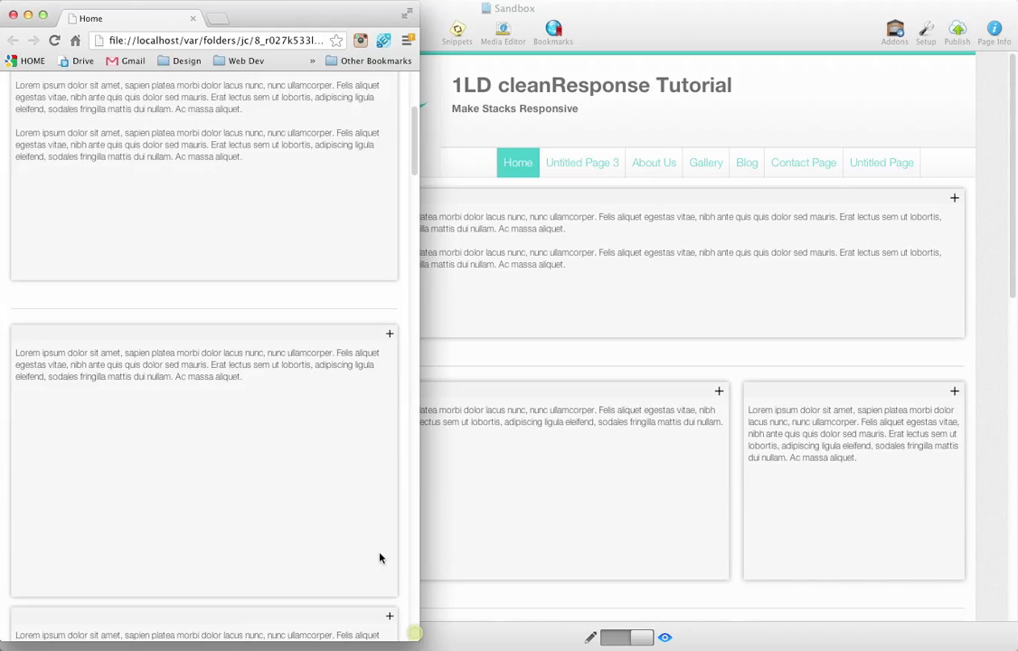
pyautogui.scroll(-3, 380, 556)
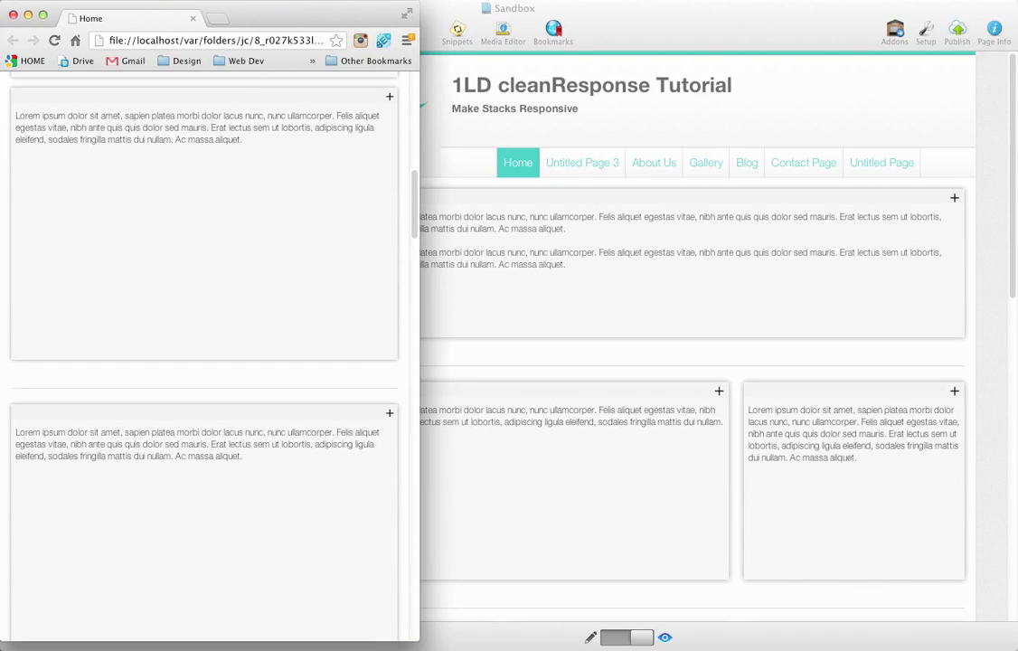
pyautogui.moveTo(420, 644); pyautogui.dragTo(1008, 641)
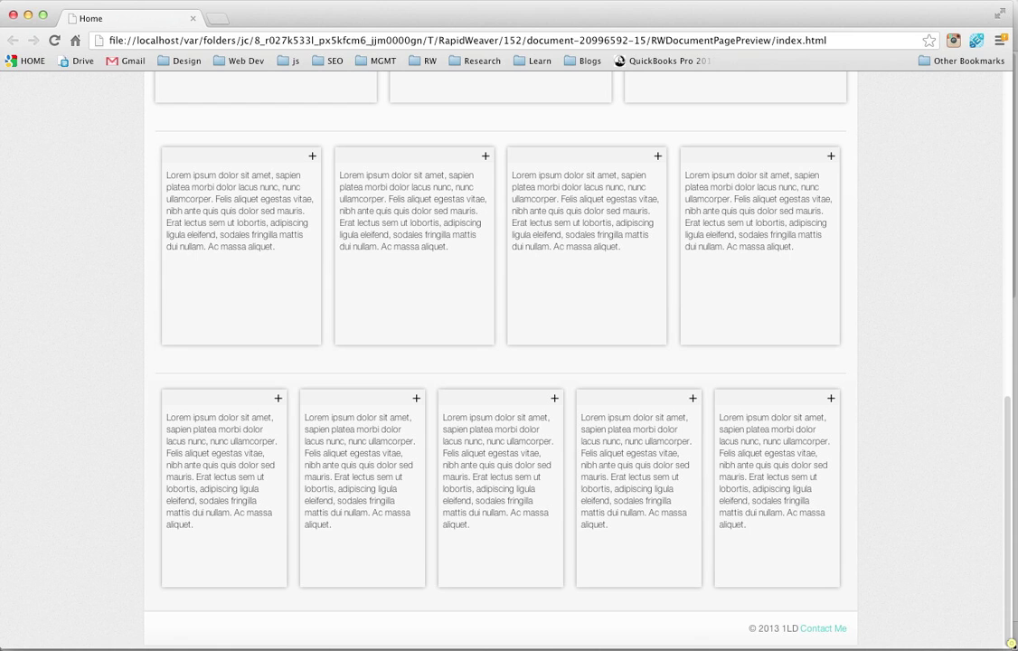
# Close the Chrome preview and return to editing Home, showing Clean Response 2's two Augment Flip columns.
pyautogui.click(192, 19)
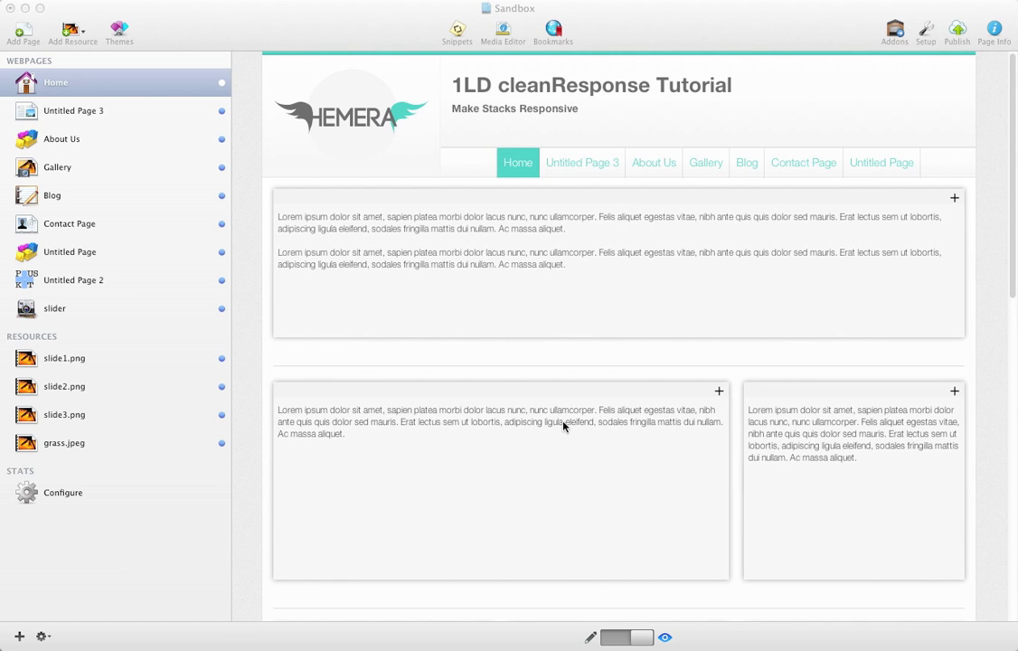
pyautogui.click(626, 637)
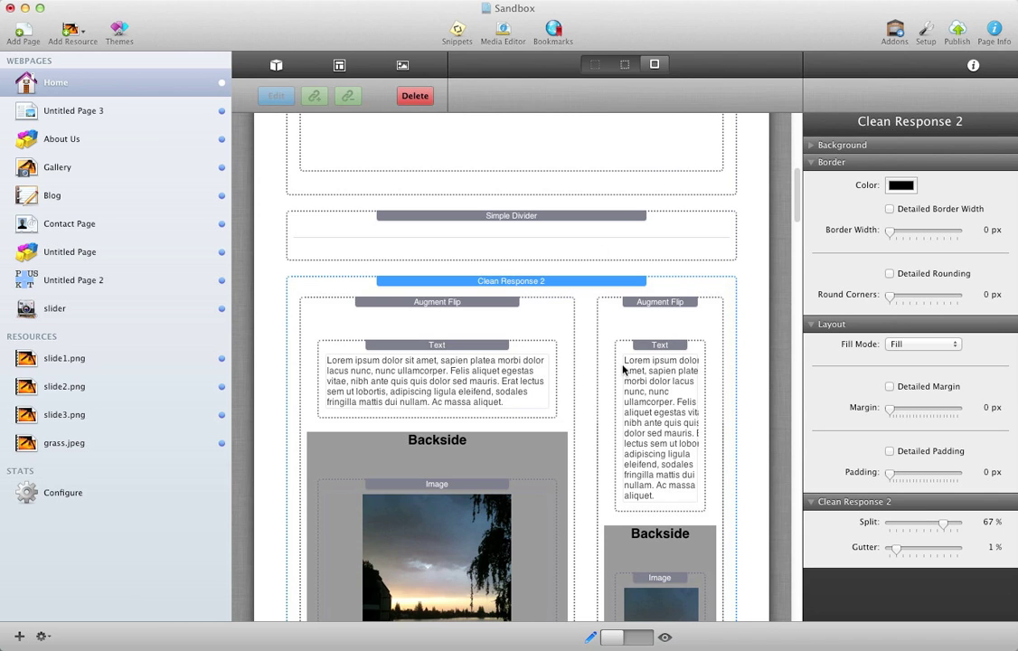
pyautogui.scroll(-5, 624, 367)
pyautogui.scroll(3, 739, 453)
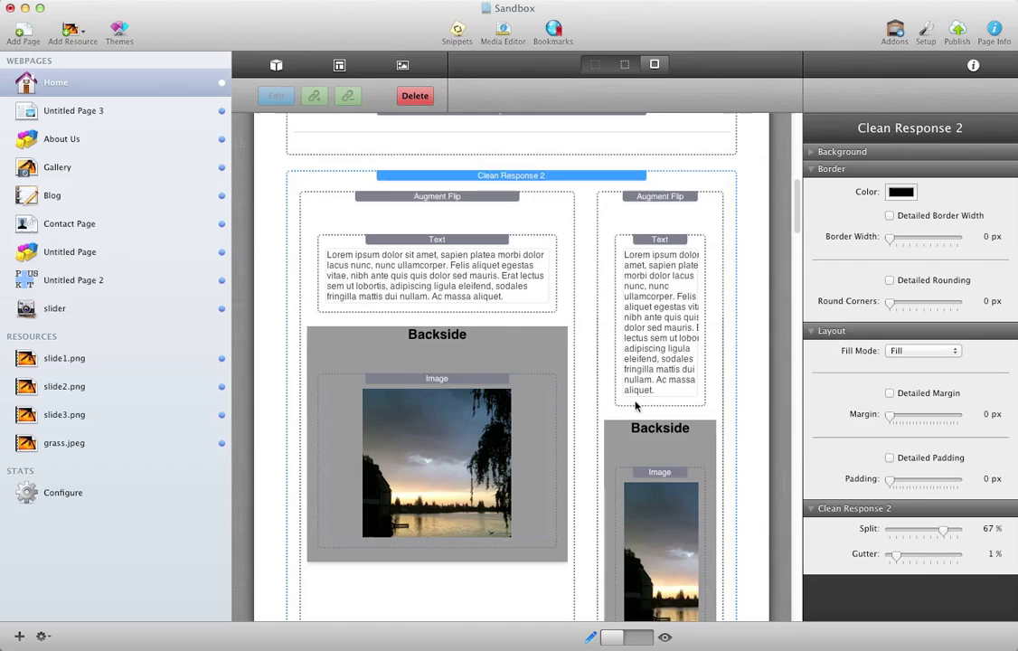